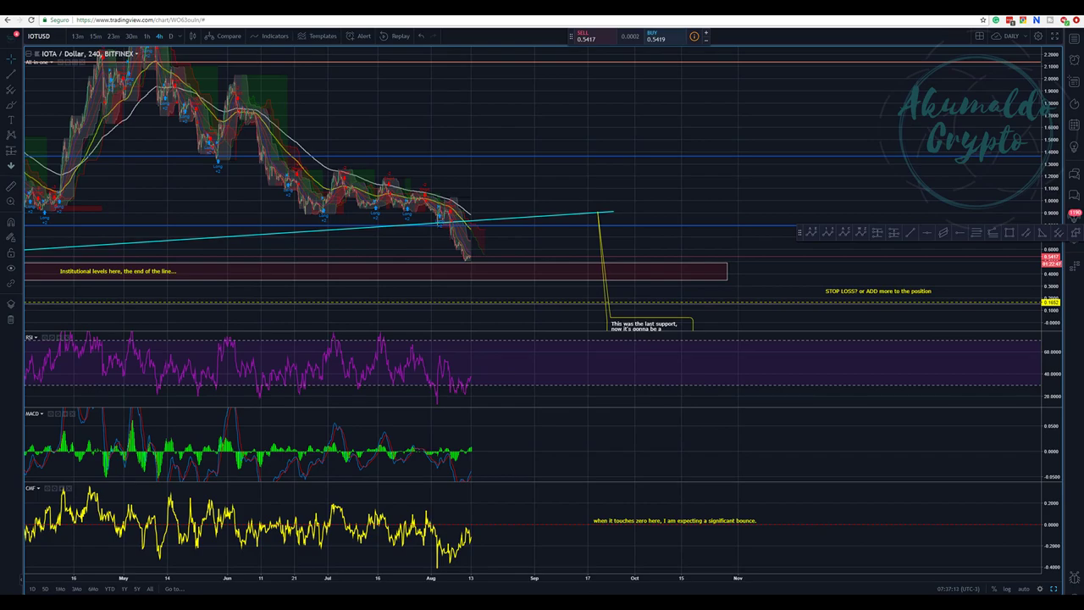
Hide the Ichimoku Lead 1, Ichimoku Lead 2 and Dolchian Medium Line plots in the All-in-one indicator's style settings
drag(343, 109, 377, 135)
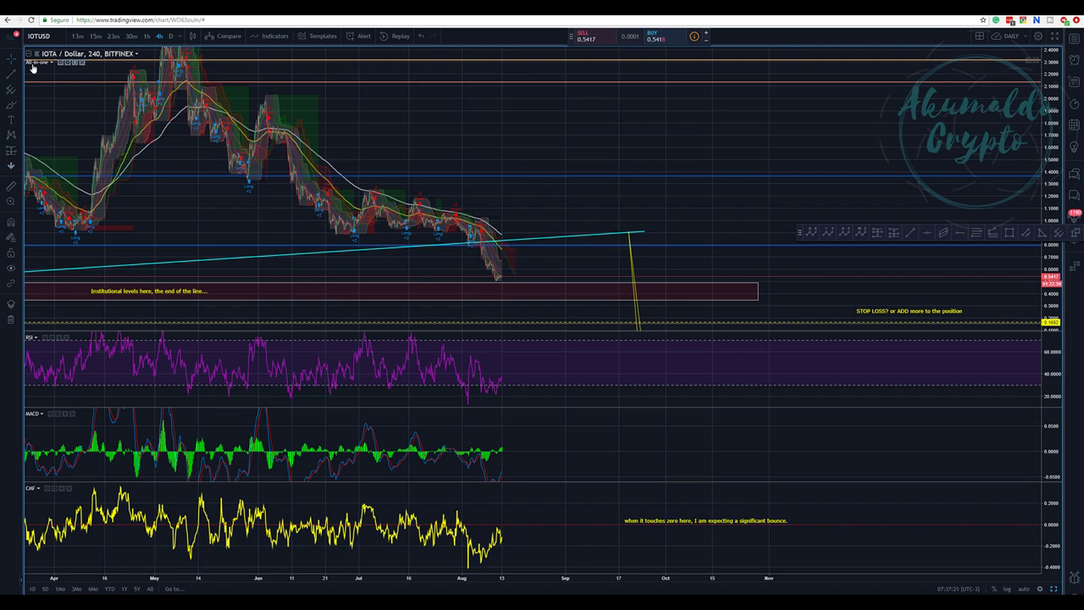
scroll(512, 113, down, 2)
drag(646, 123, 581, 121)
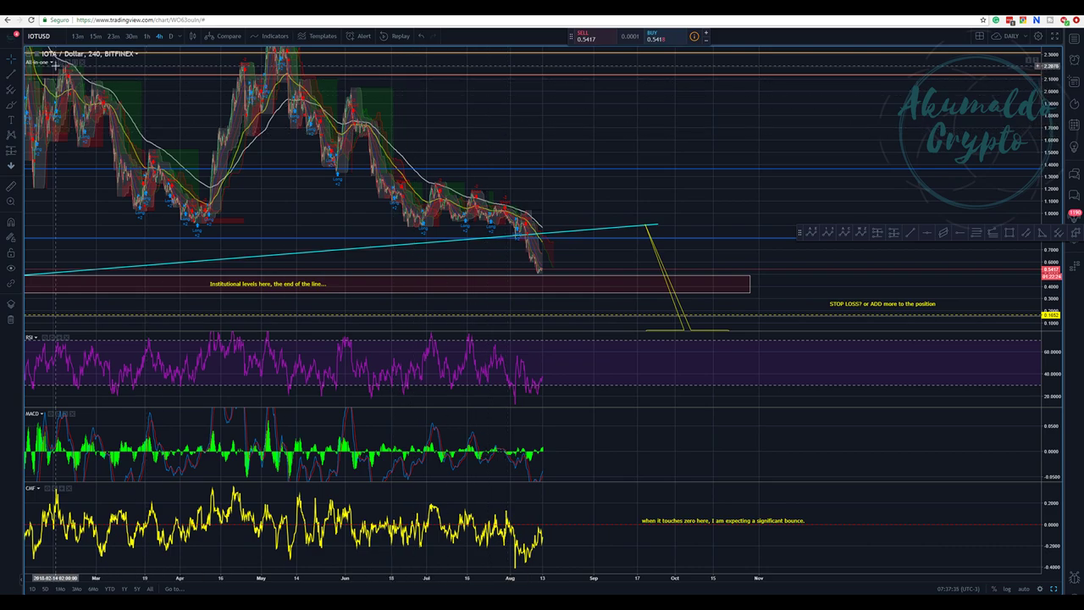
click(67, 62)
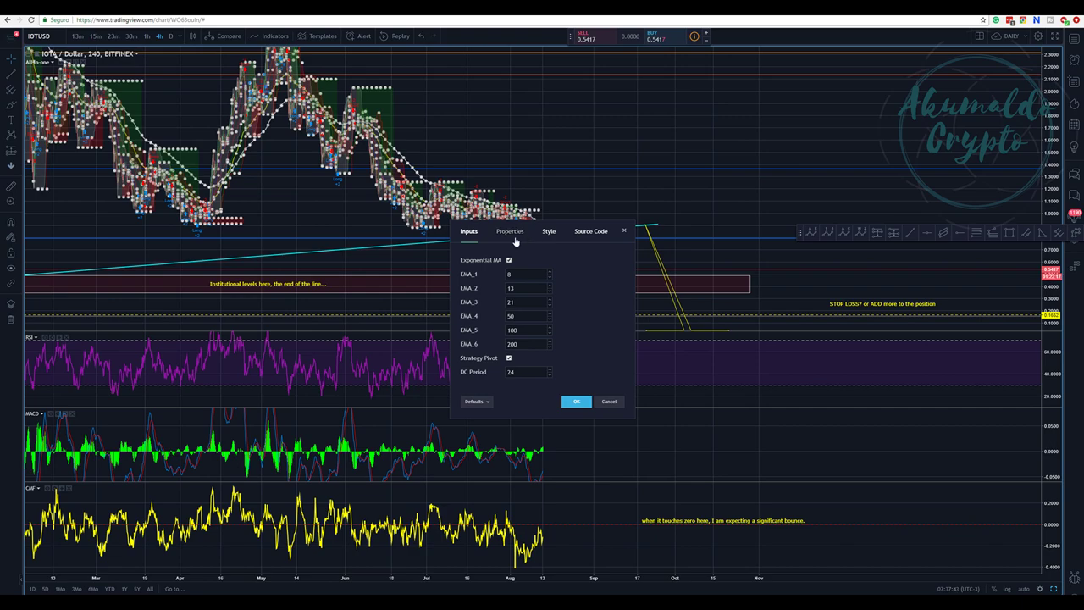
click(547, 232)
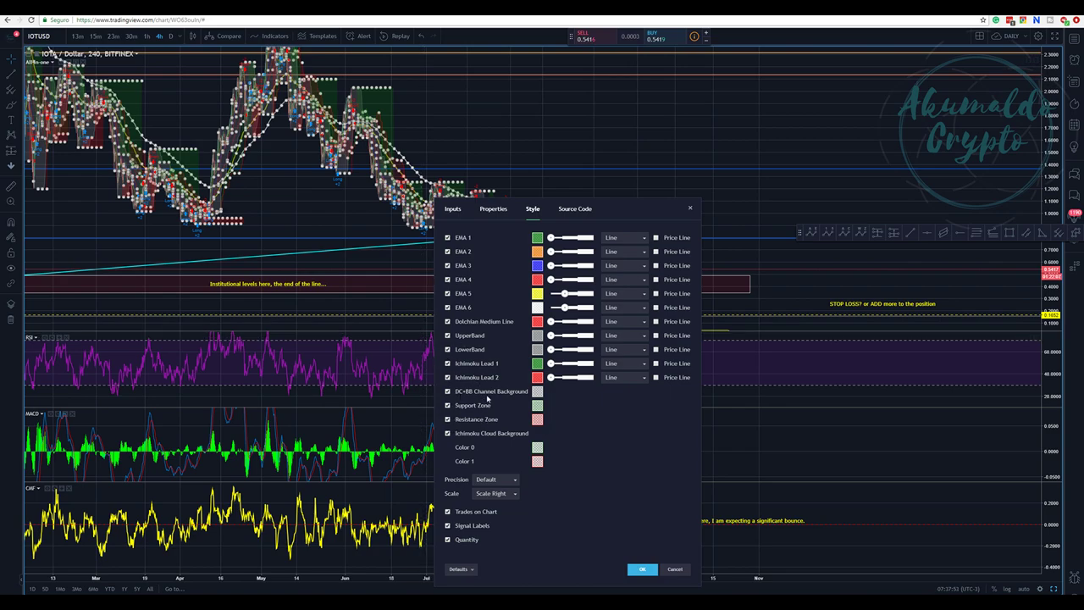
click(448, 322)
click(448, 322)
click(448, 363)
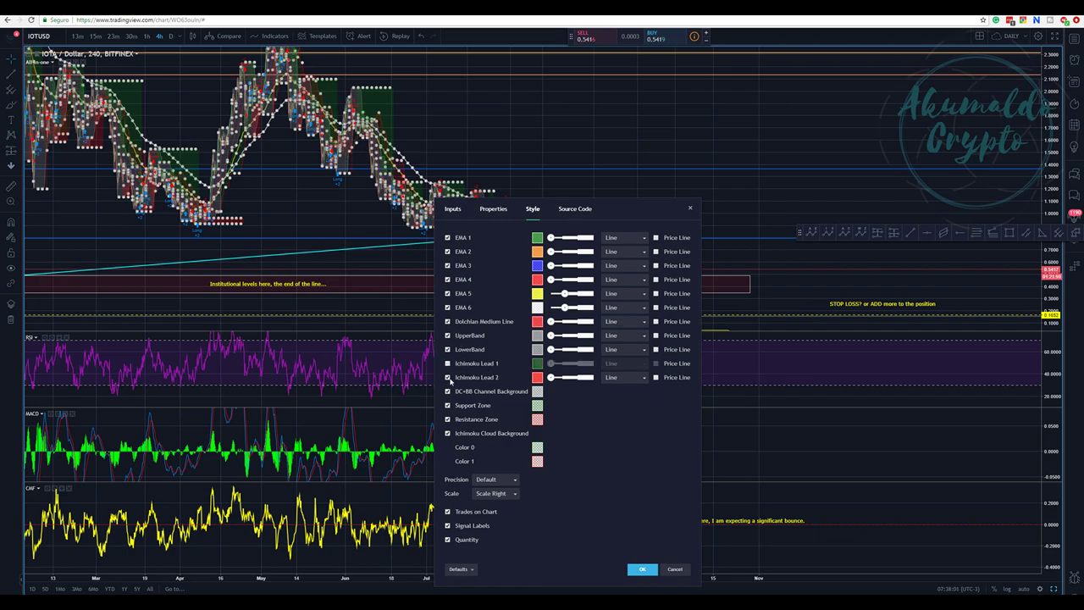
click(448, 378)
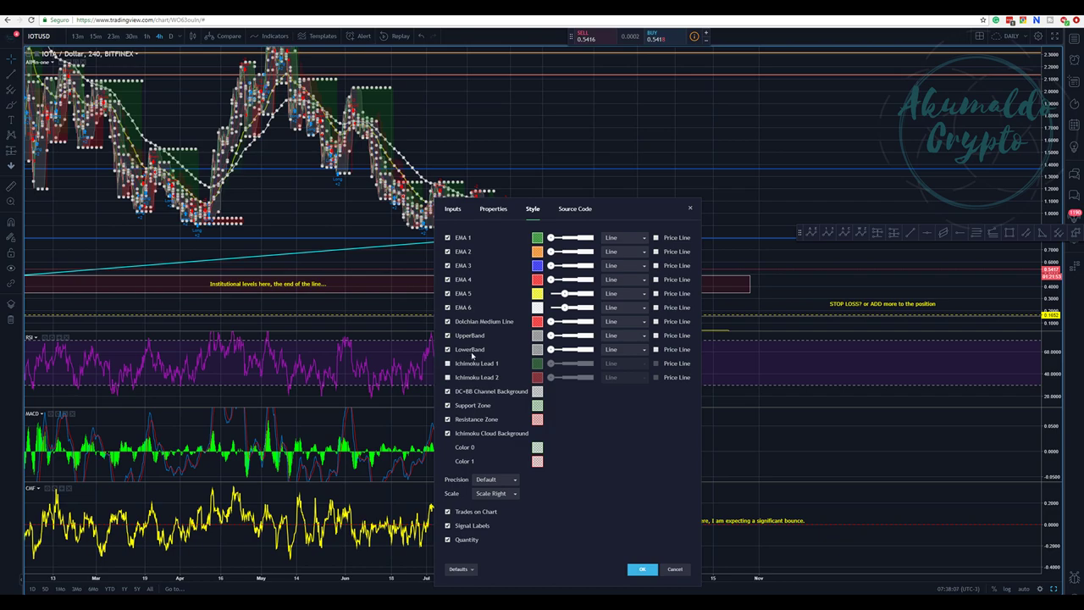
click(462, 326)
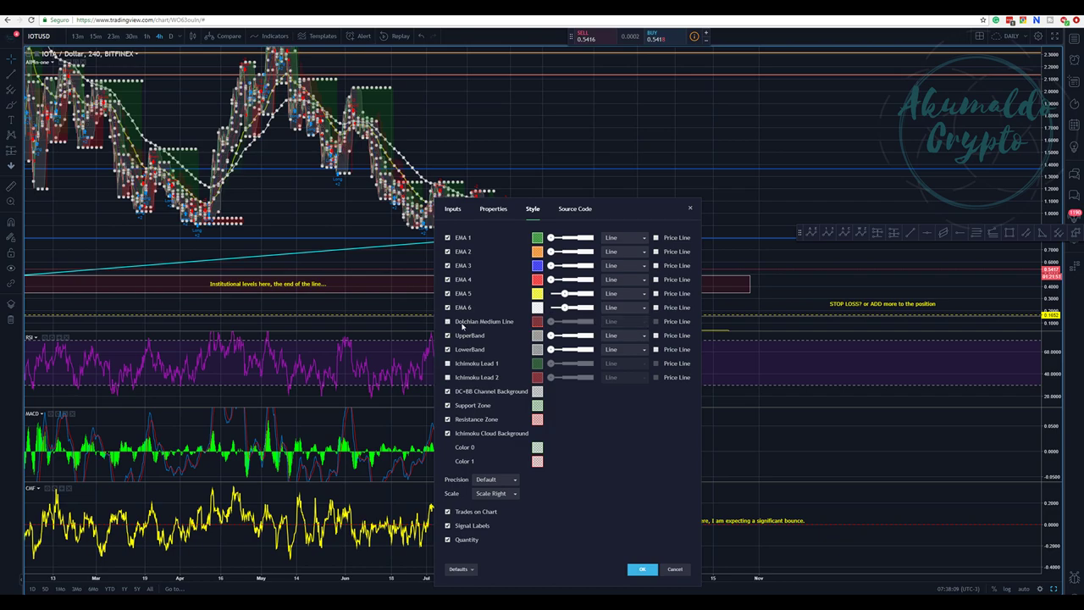
scroll(533, 150, up, 2)
key(Return)
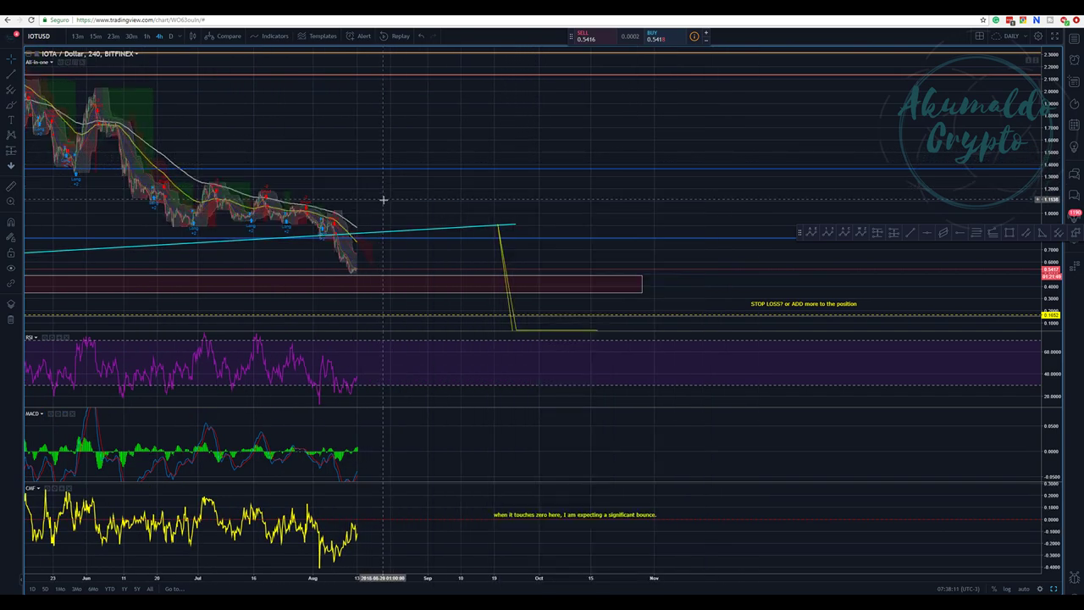
Examine the IOTA/Dollar price action from July to August against the indicator's moving averages, channel and support and resistance zones
scroll(382, 165, left, 5)
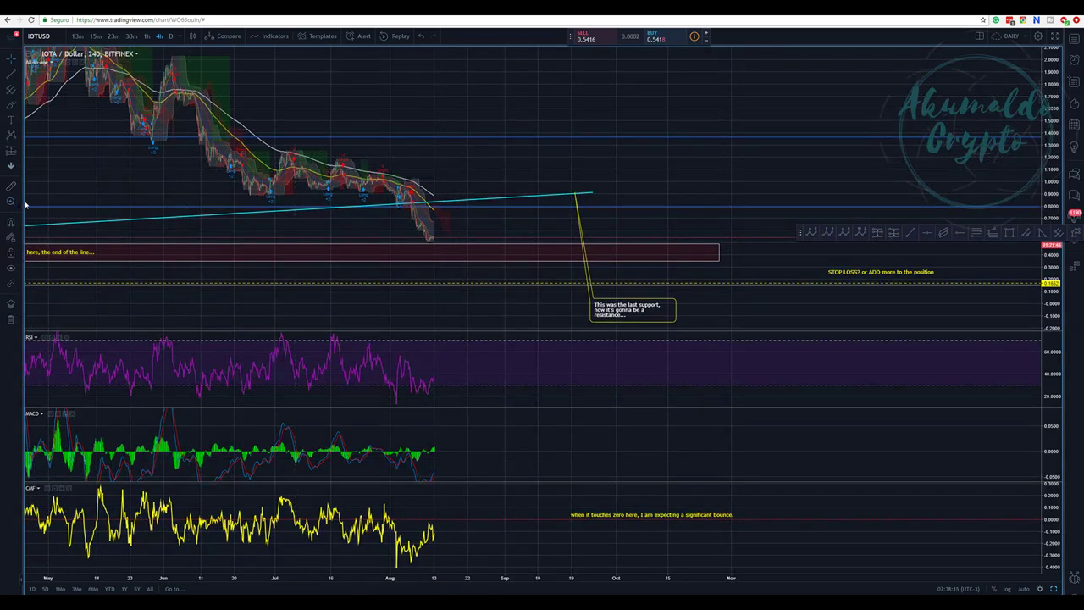
scroll(484, 253, up, 5)
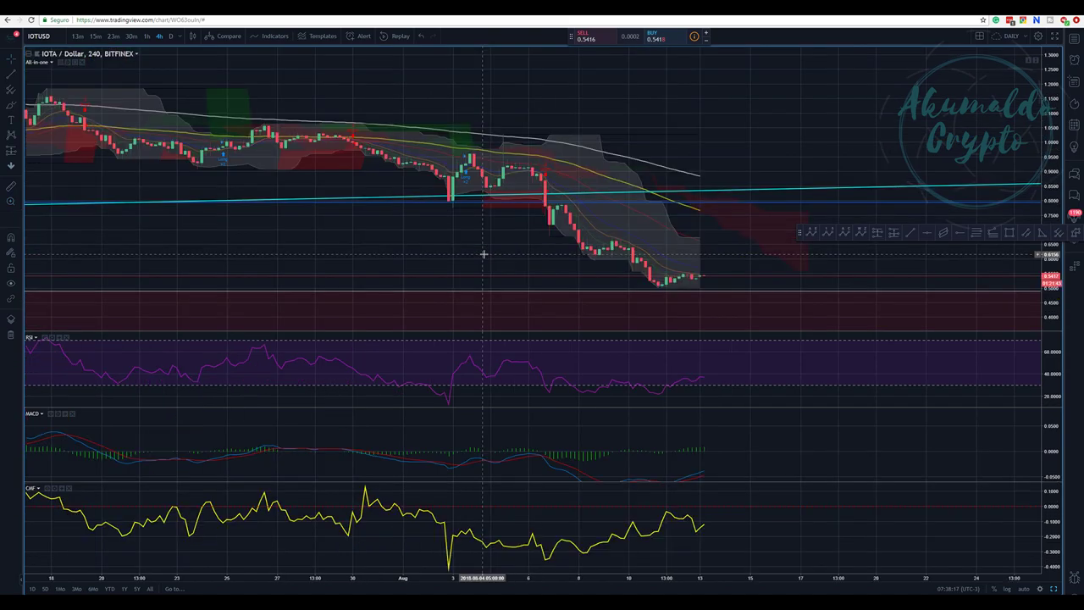
scroll(791, 109, down, 3)
drag(779, 107, 496, 84)
scroll(496, 84, down, 2)
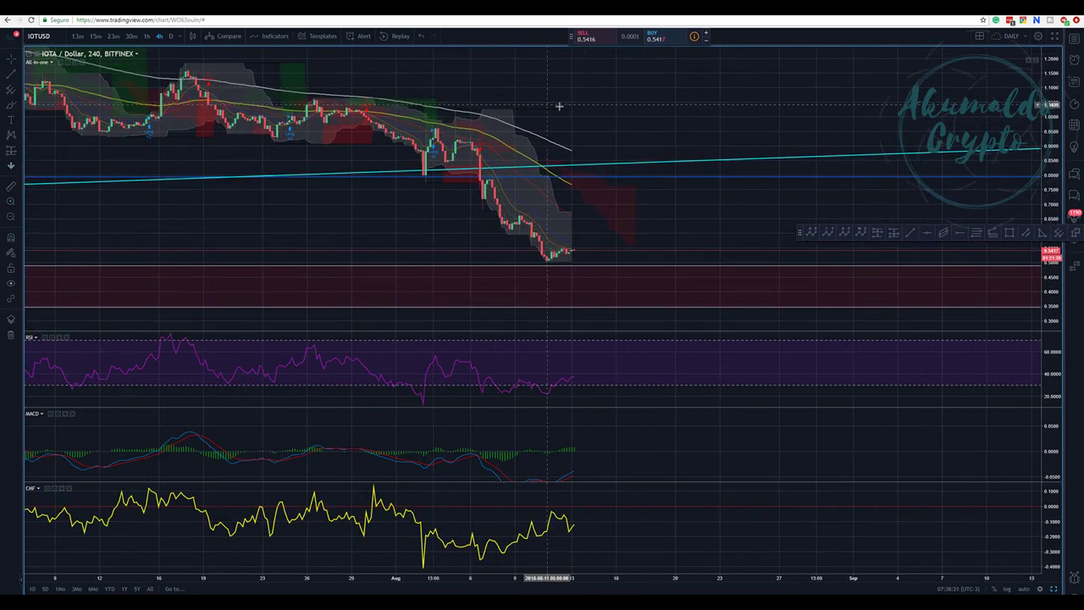
drag(558, 106, 488, 95)
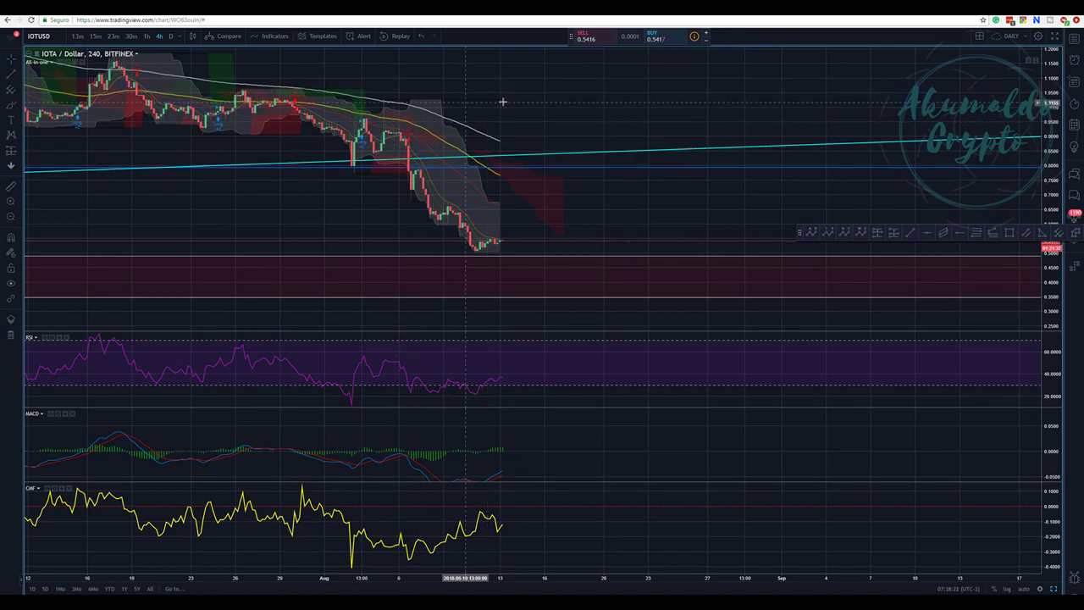
scroll(697, 73, down, 2)
drag(697, 73, 606, 131)
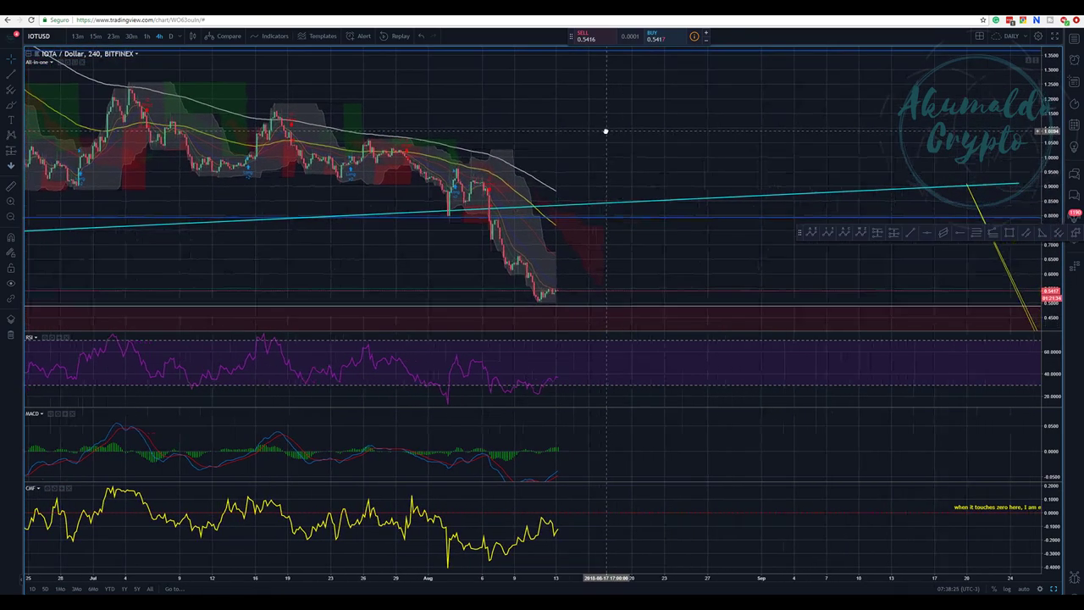
drag(1040, 123, 1040, 88)
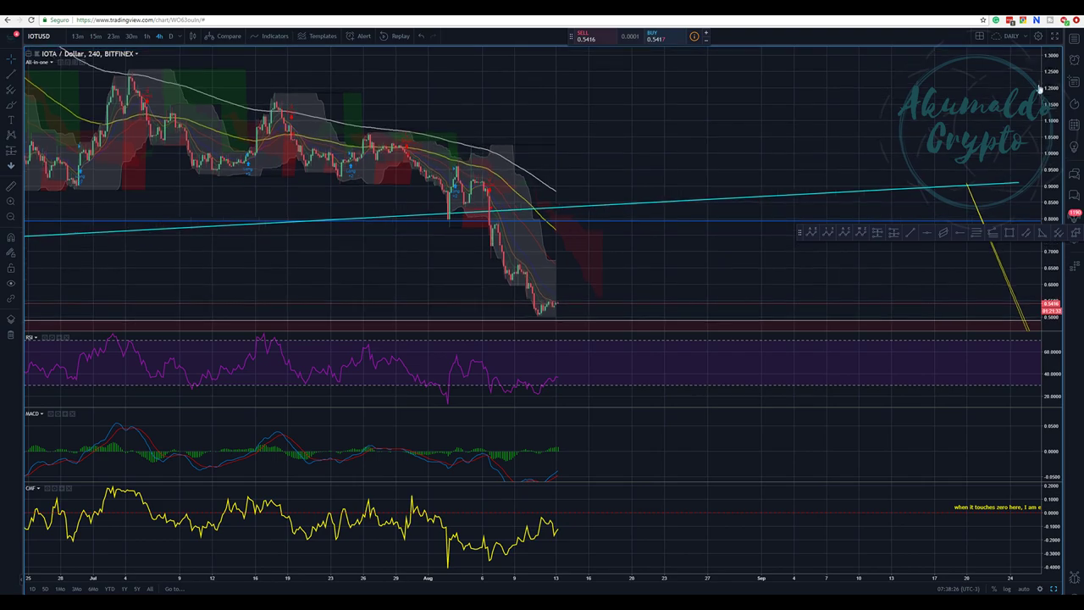
drag(646, 68, 635, 90)
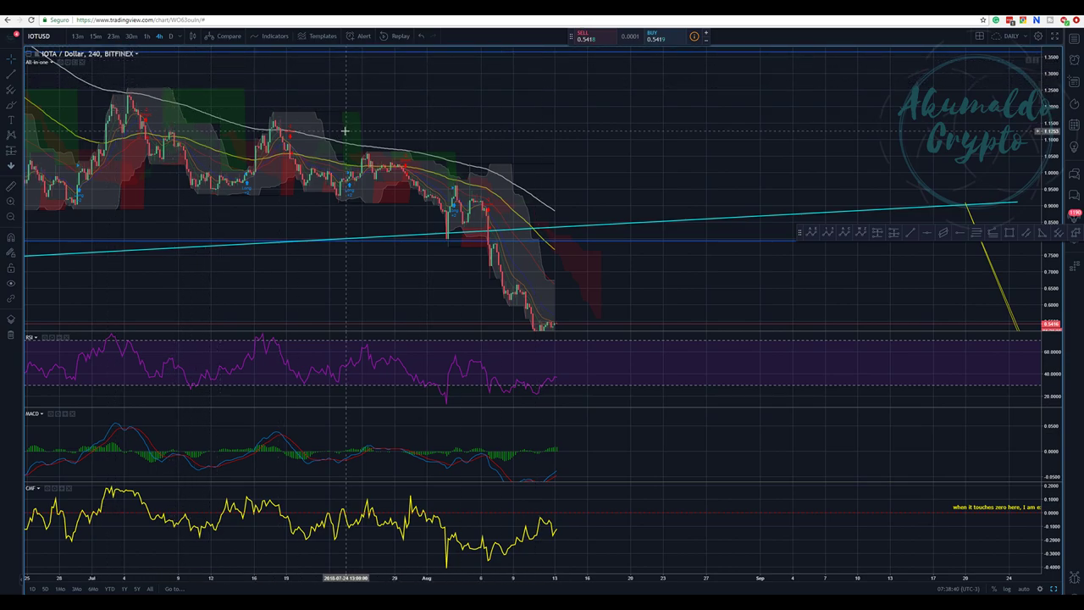
scroll(355, 140, down, 2)
drag(597, 89, 448, 121)
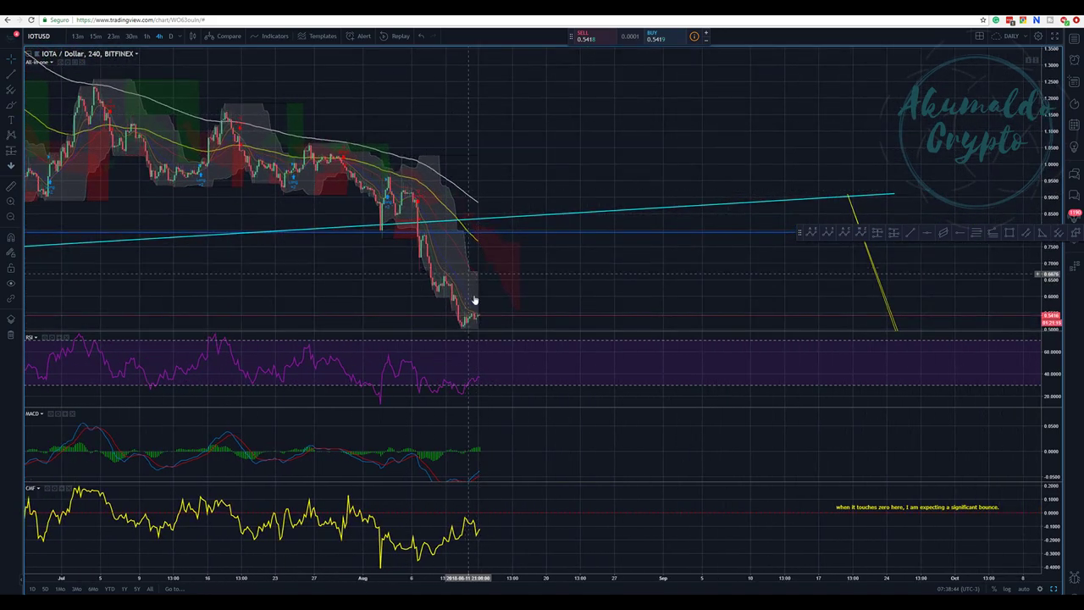
Review the All-in-one indicator's input settings, switching the Strategy Pivot option off and back on
click(68, 63)
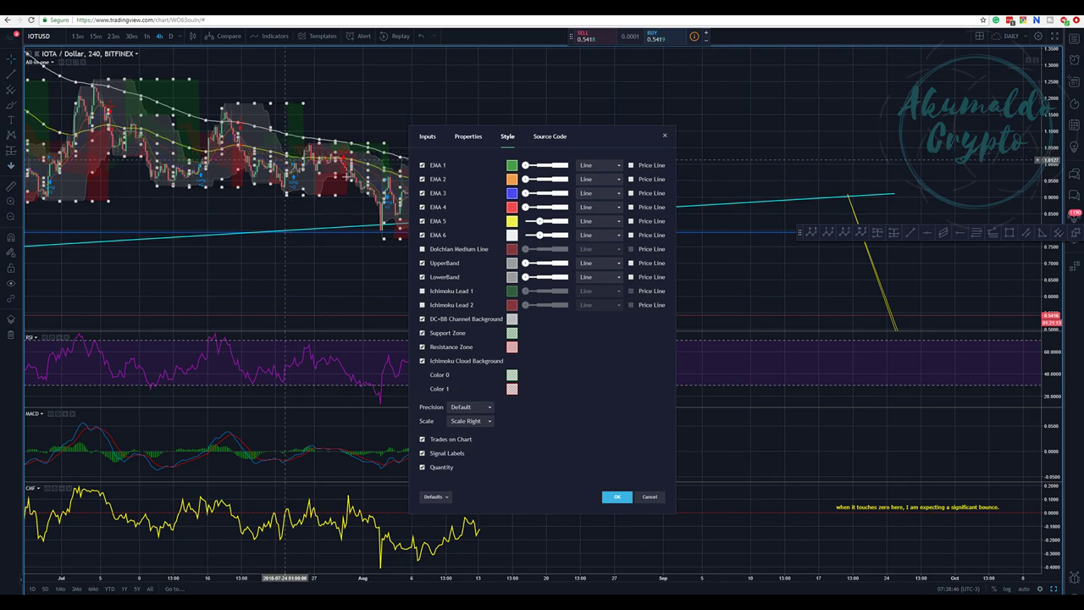
click(427, 136)
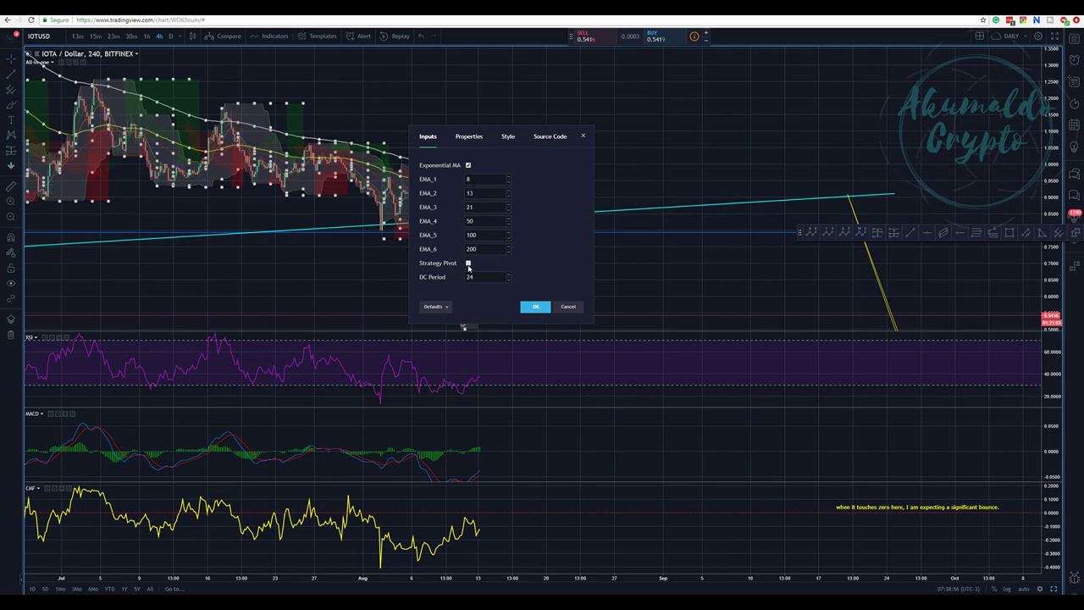
click(469, 265)
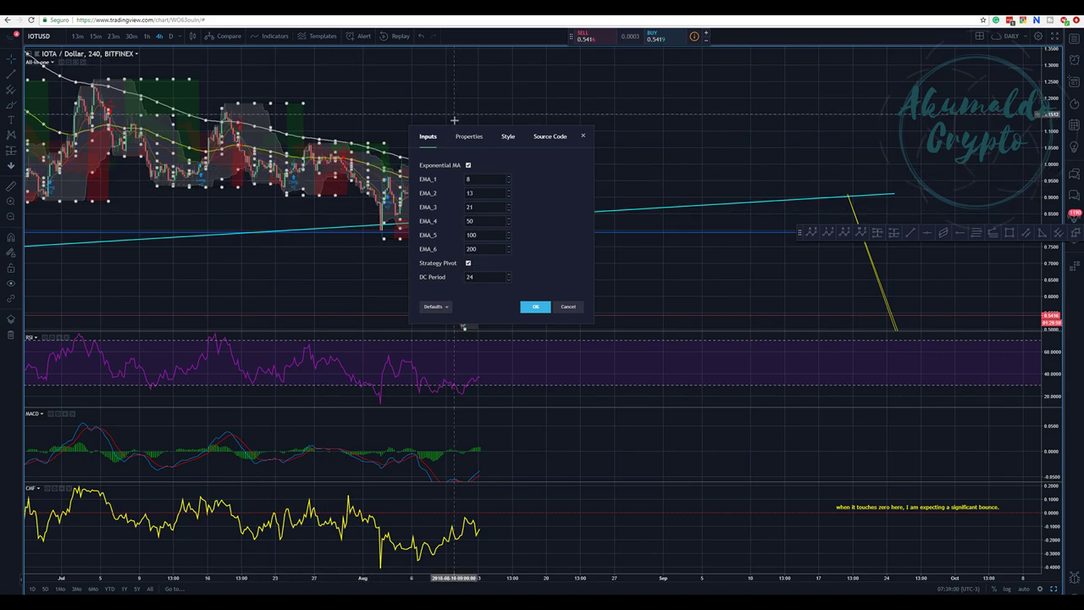
Hide the EMA 1 and EMA 2 lines and change EMA 3's color to cyan in the indicator's style settings
click(504, 142)
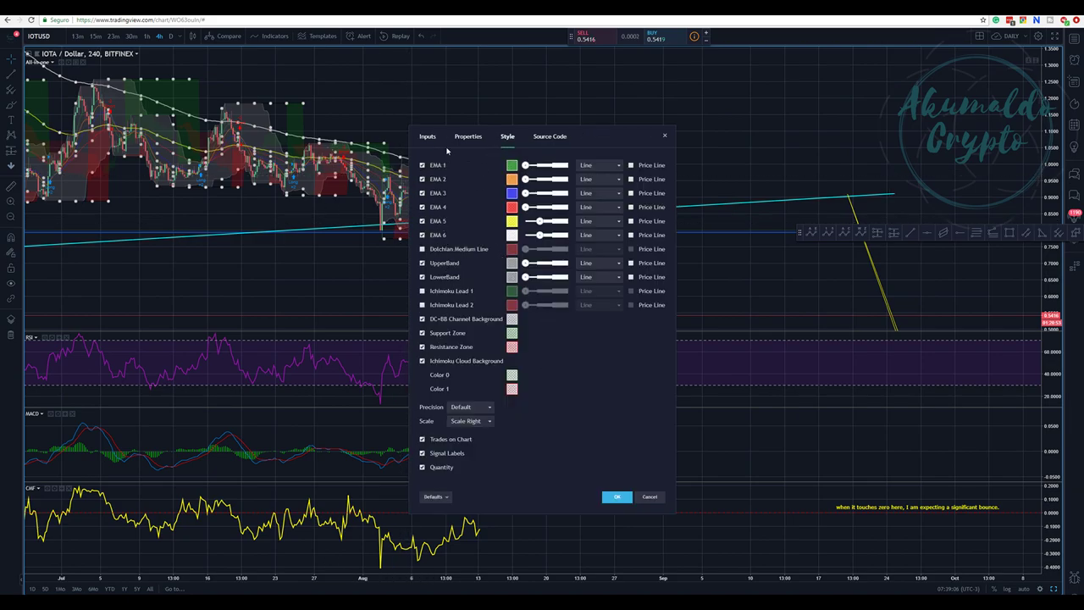
click(422, 165)
click(423, 180)
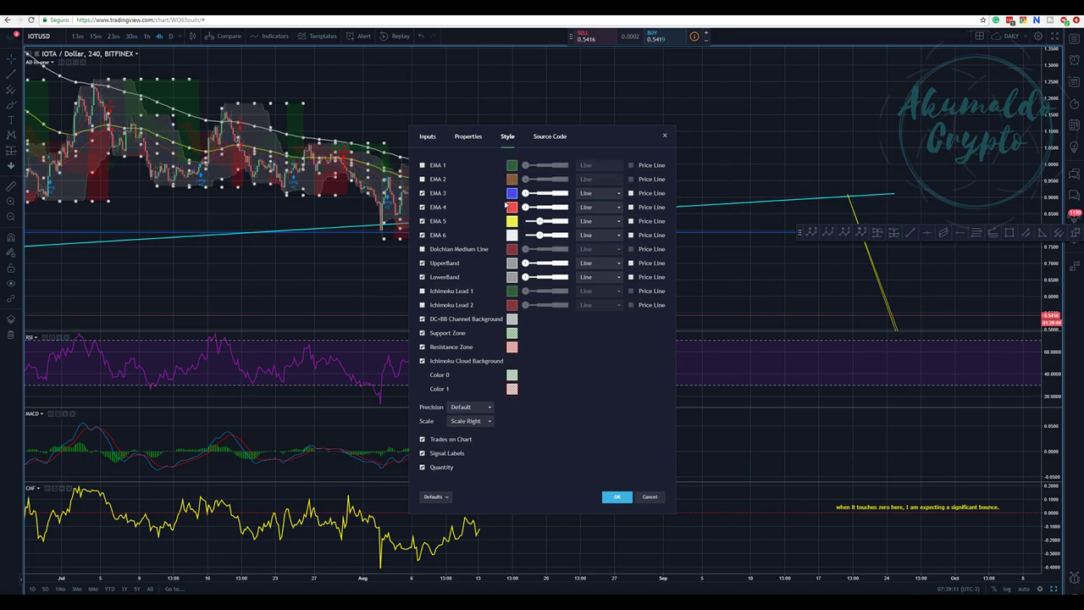
click(512, 194)
click(551, 215)
click(618, 497)
scroll(443, 133, up, 2)
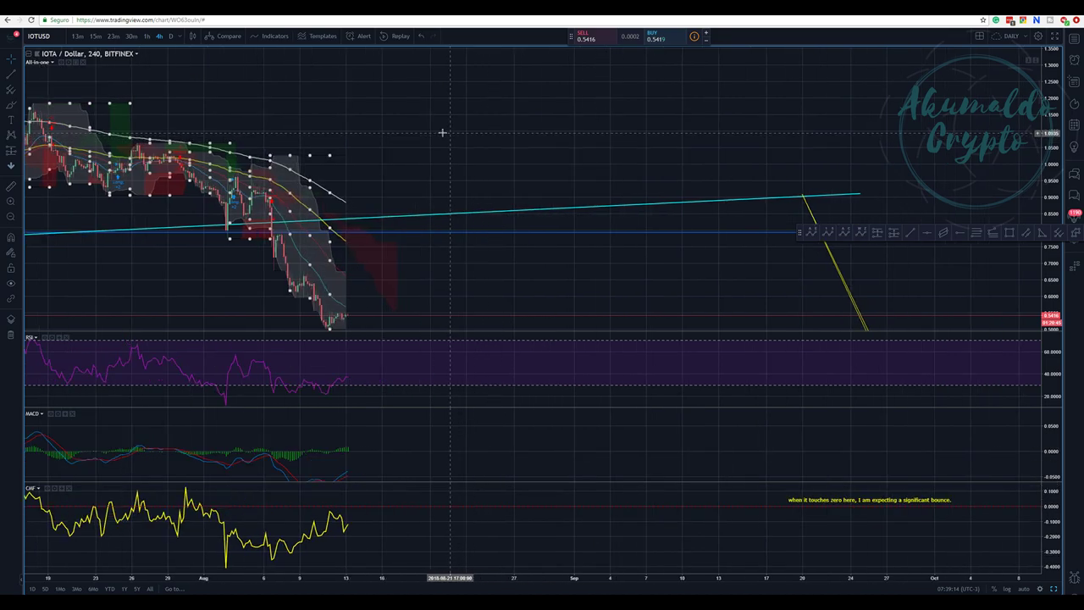
drag(395, 121, 444, 105)
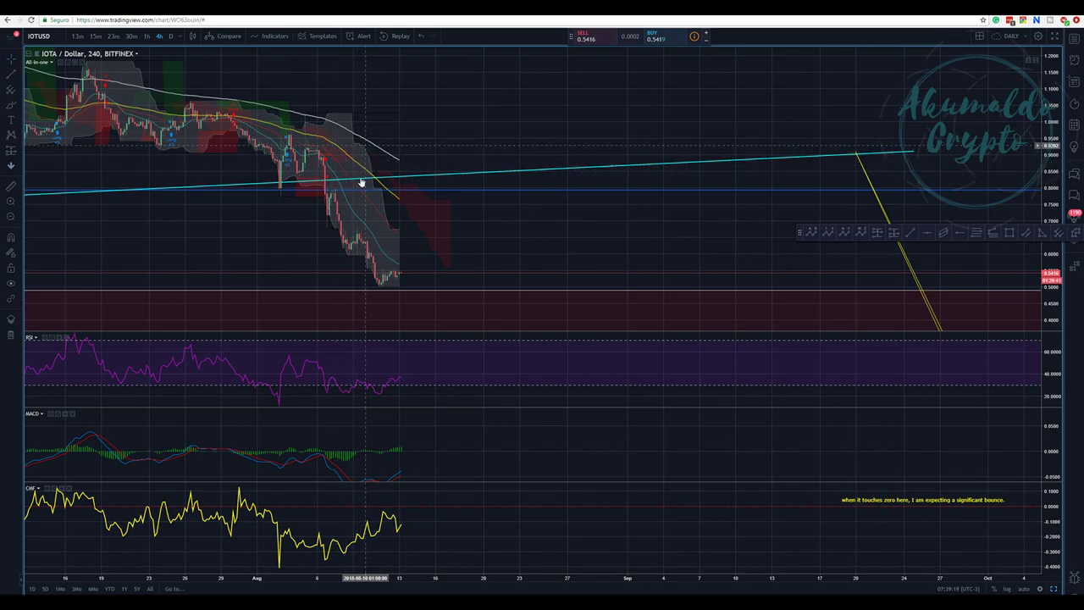
Select and deselect the indicator on the chart, and move the floating drawing toolbar above the cyan trend line
click(354, 218)
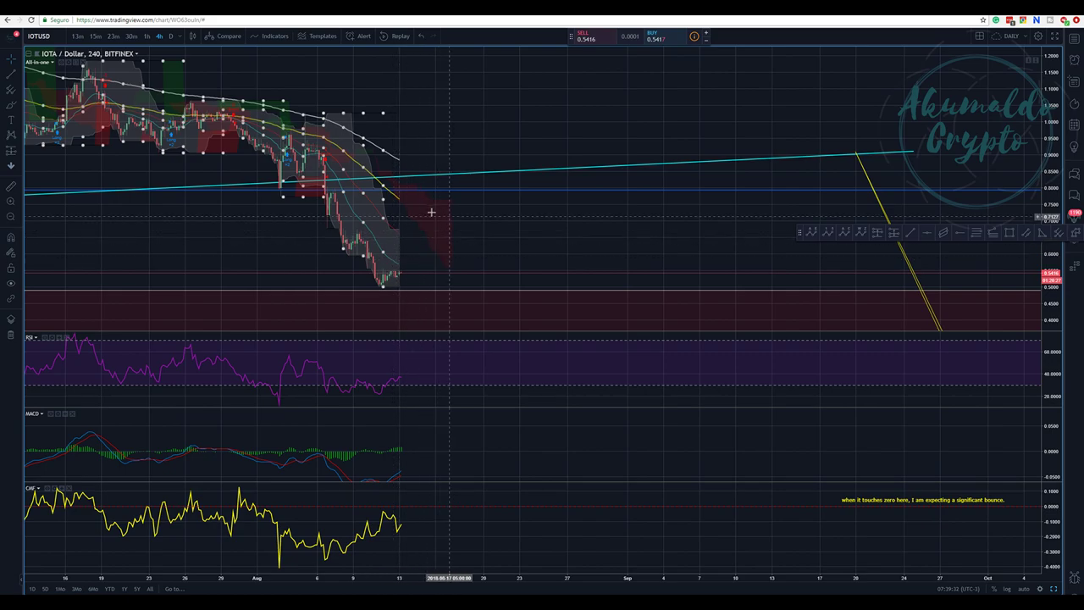
click(508, 222)
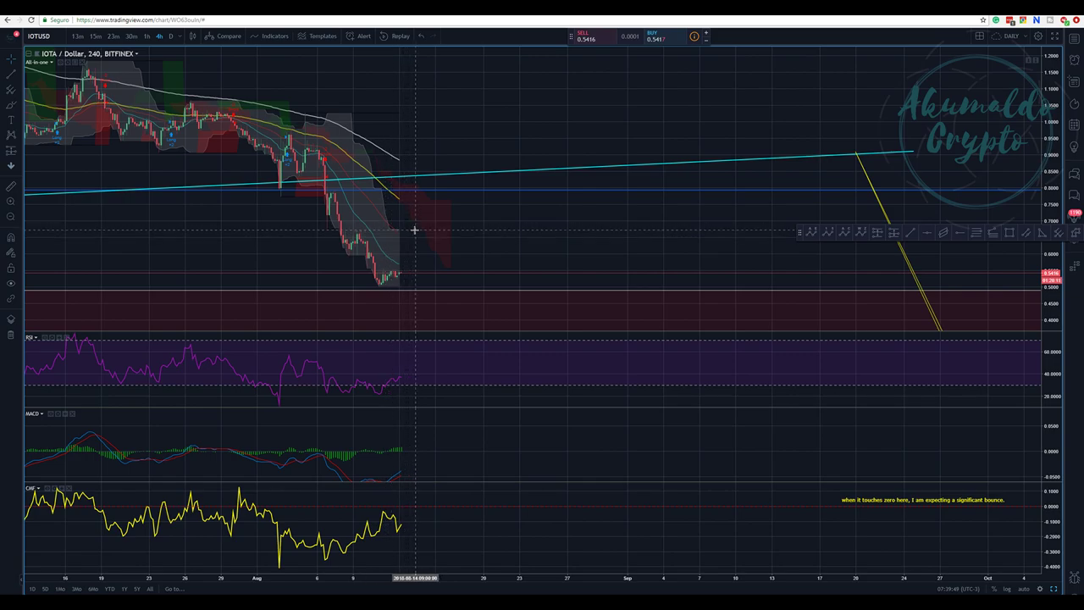
drag(800, 231, 754, 94)
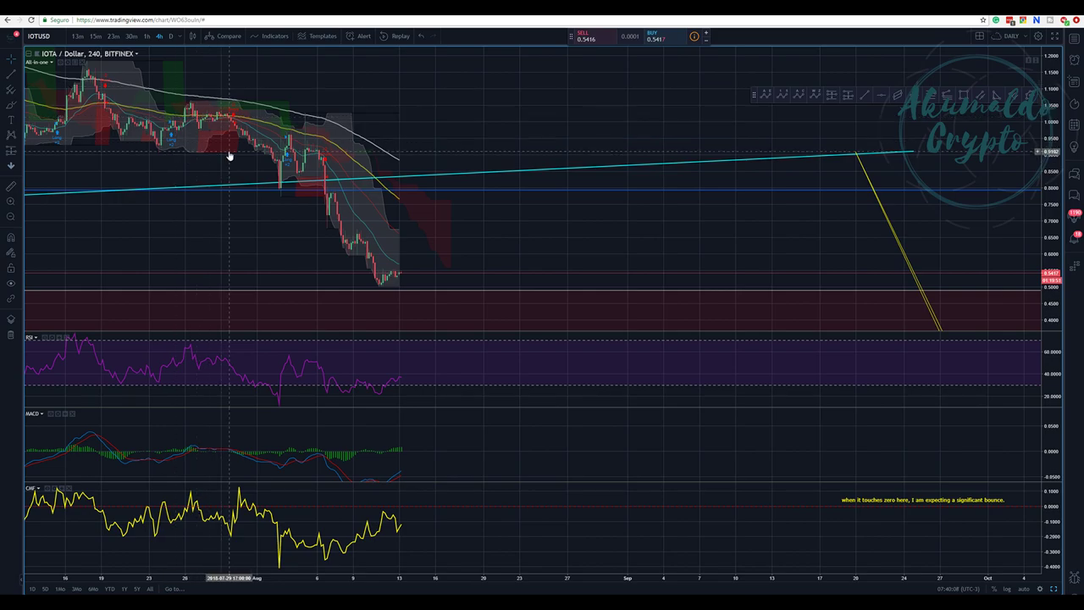
Examine the indicator's style options and compare its EMAs, cloud and support and resistance zones with the recent price action
scroll(495, 97, down, 1)
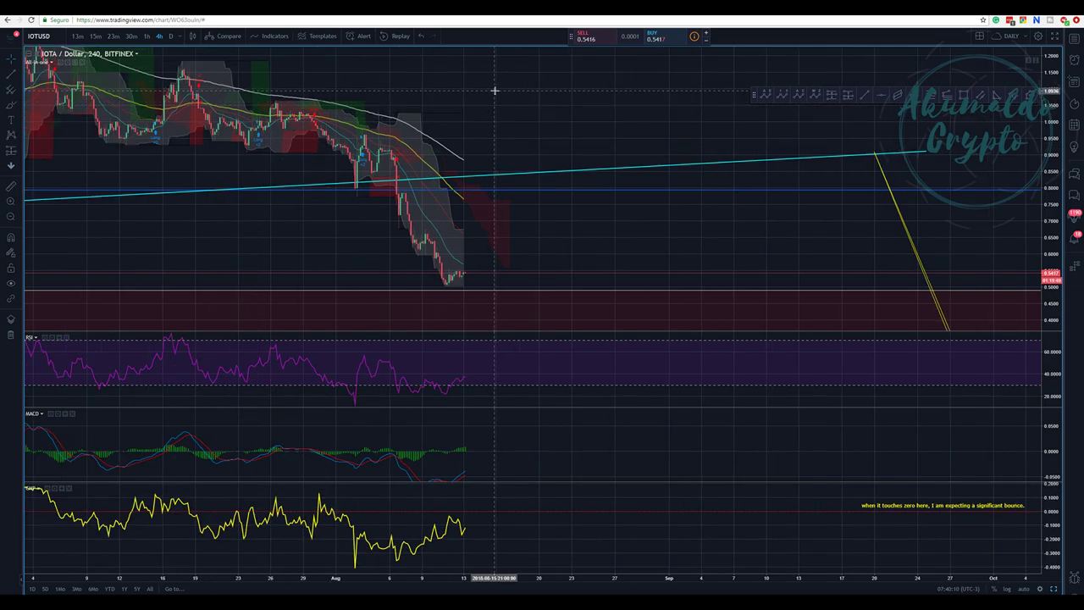
drag(330, 231, 303, 207)
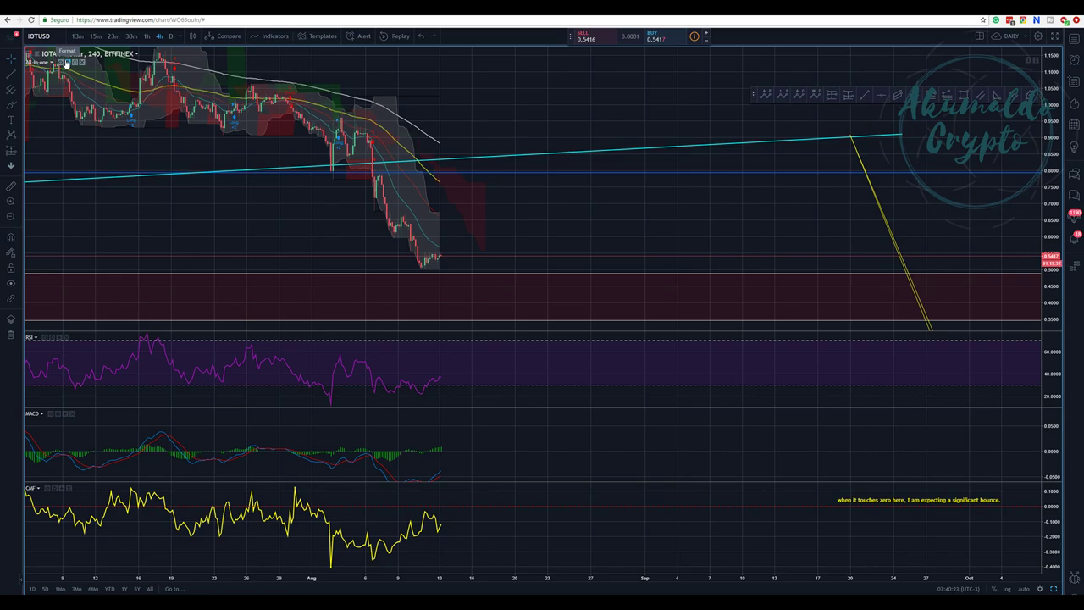
click(67, 62)
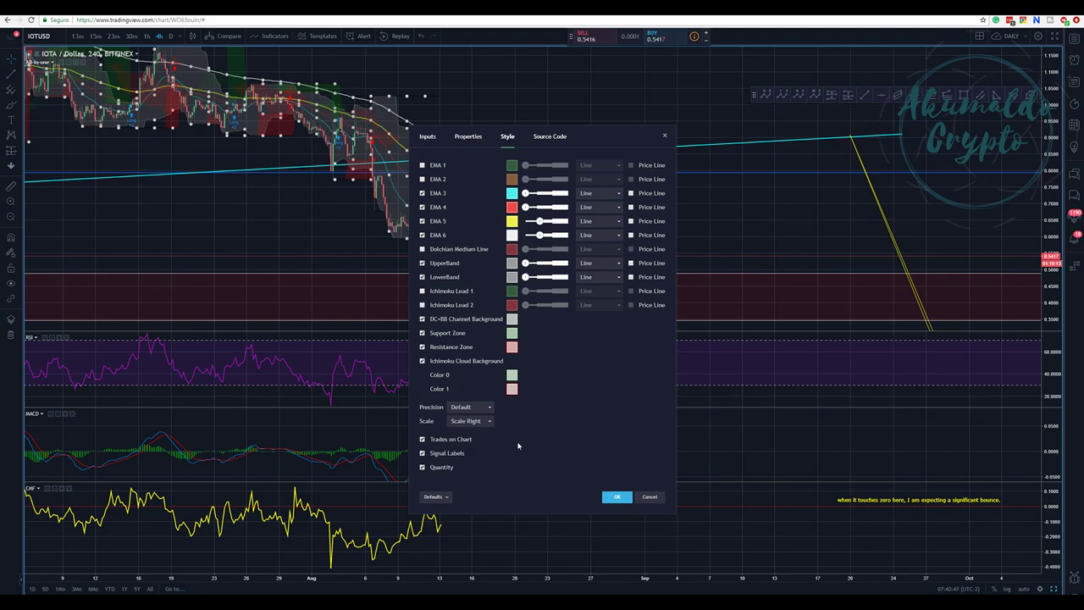
click(624, 497)
drag(505, 177, 533, 220)
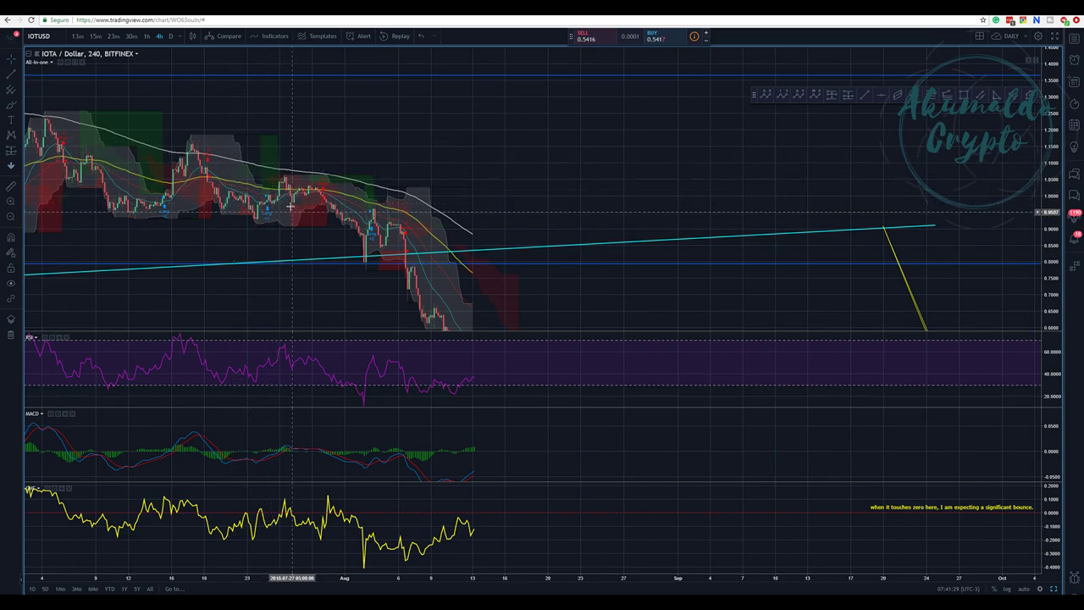
drag(332, 150, 323, 124)
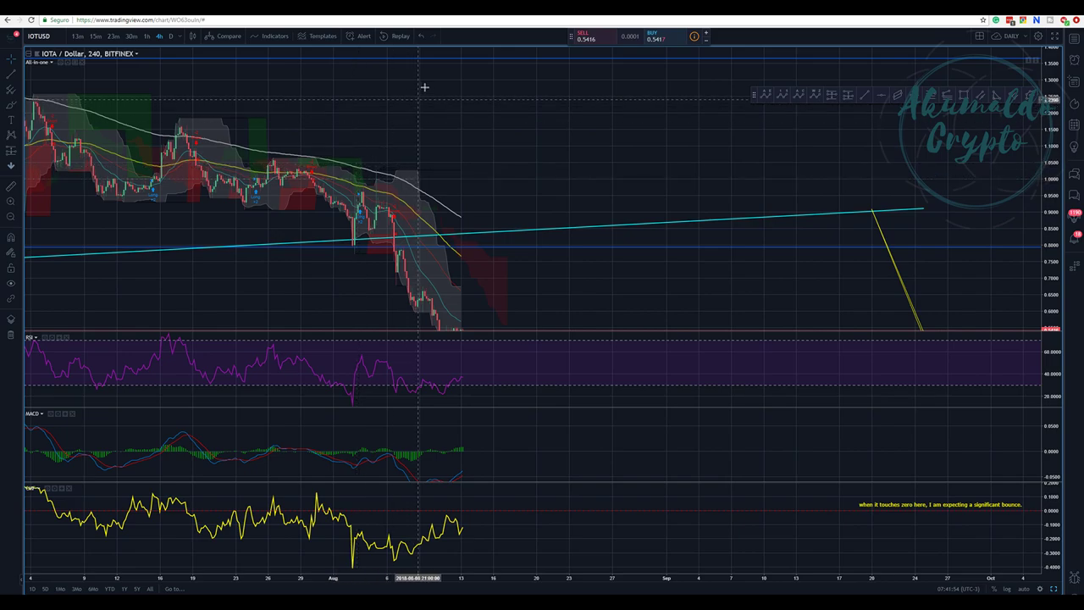
scroll(423, 97, left, 5)
drag(683, 131, 419, 124)
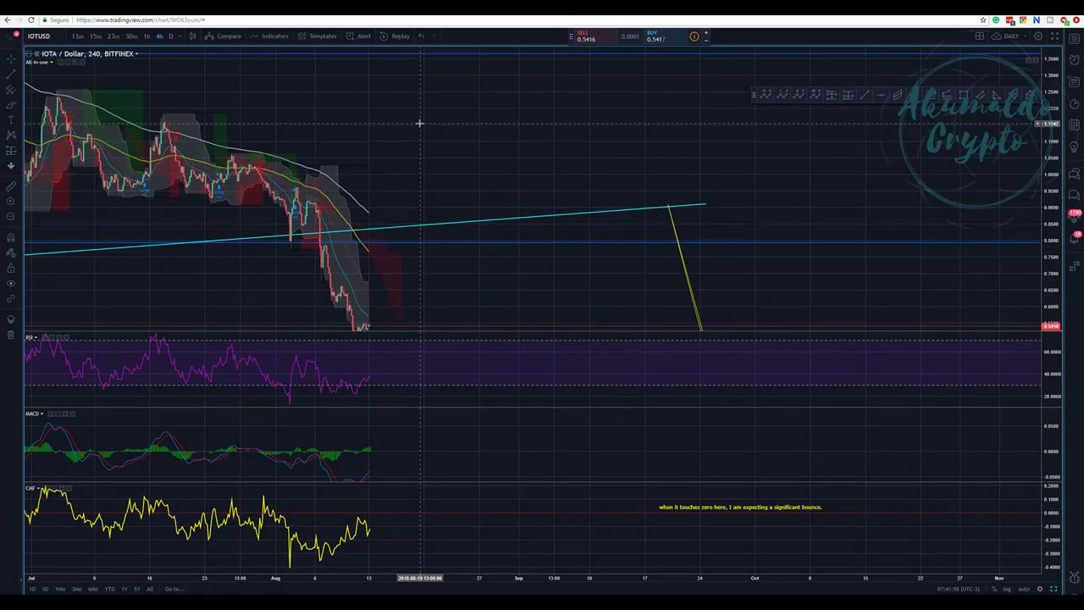
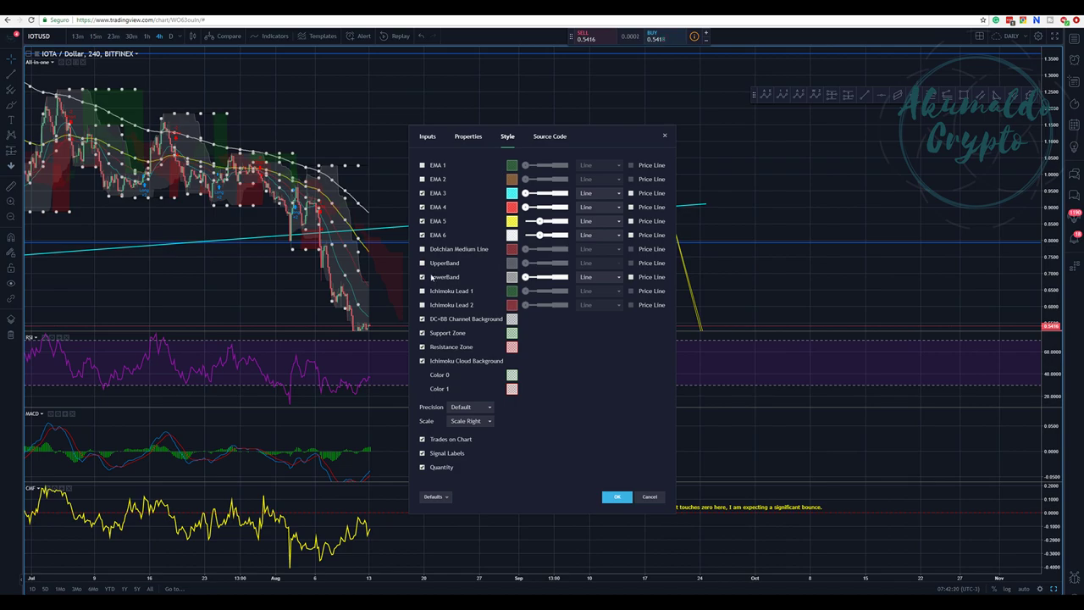
Hide the indicator's UpperBand and LowerBand lines and apply the style changes to the chart
click(422, 276)
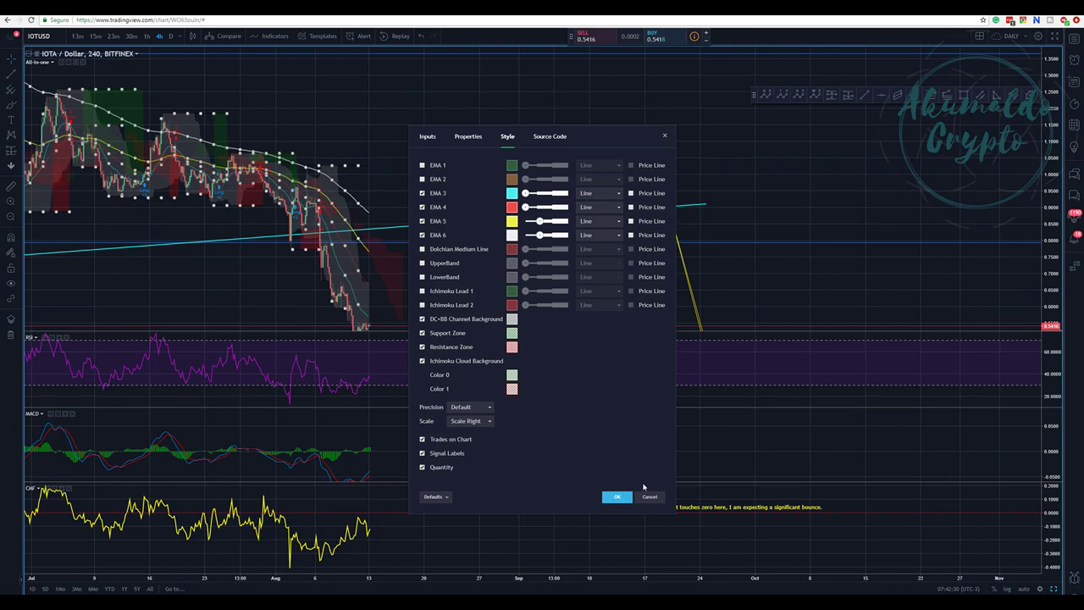
click(618, 497)
drag(482, 242, 527, 121)
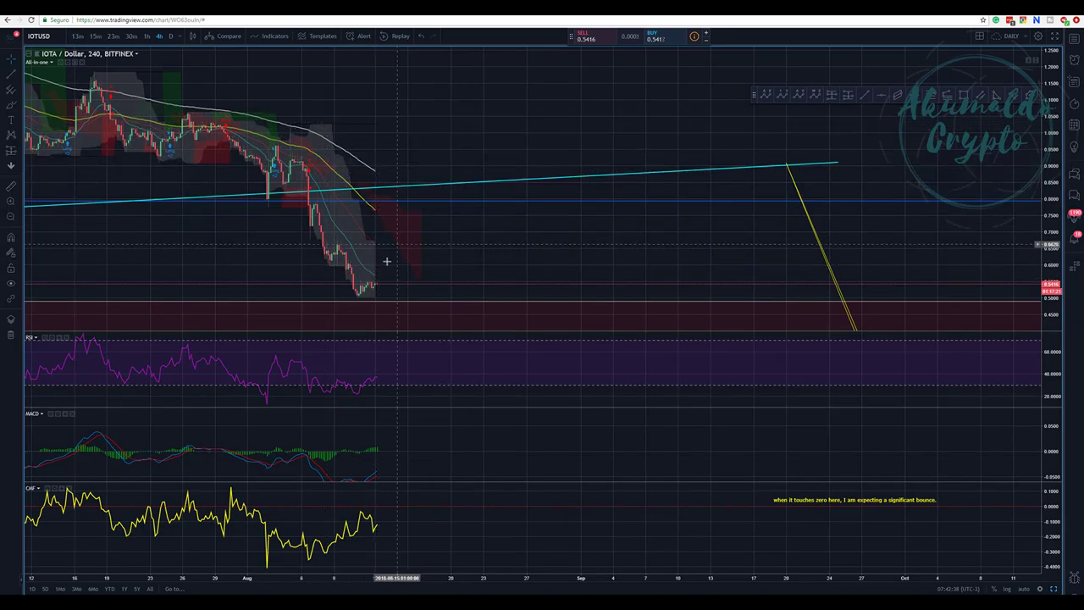
Examine the indicator's EMAs, cloud and support and resistance zones against the July and August price action
scroll(412, 242, down, 1)
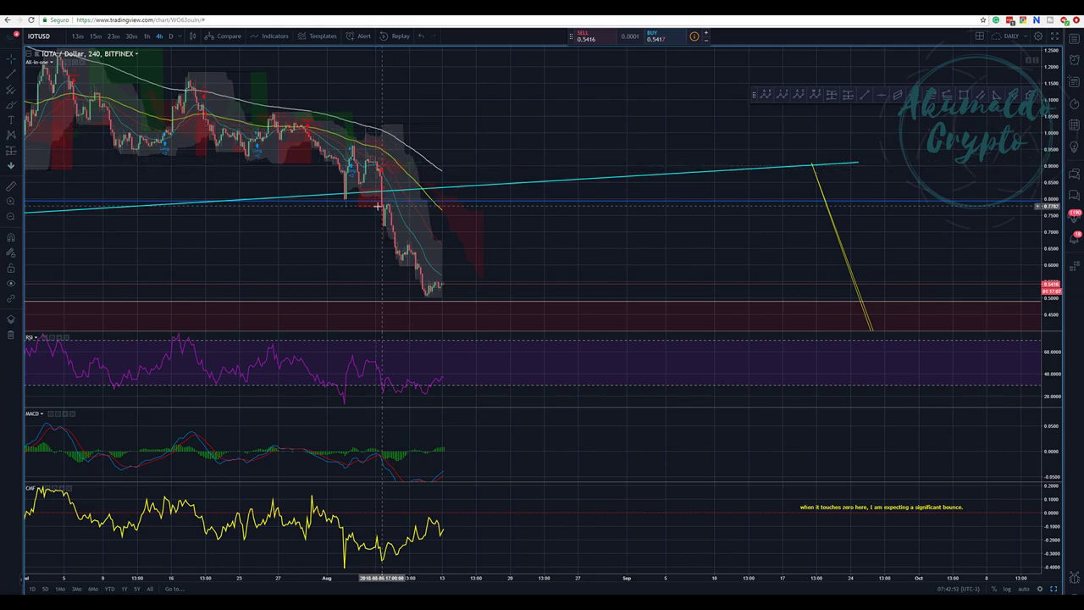
drag(346, 245, 305, 240)
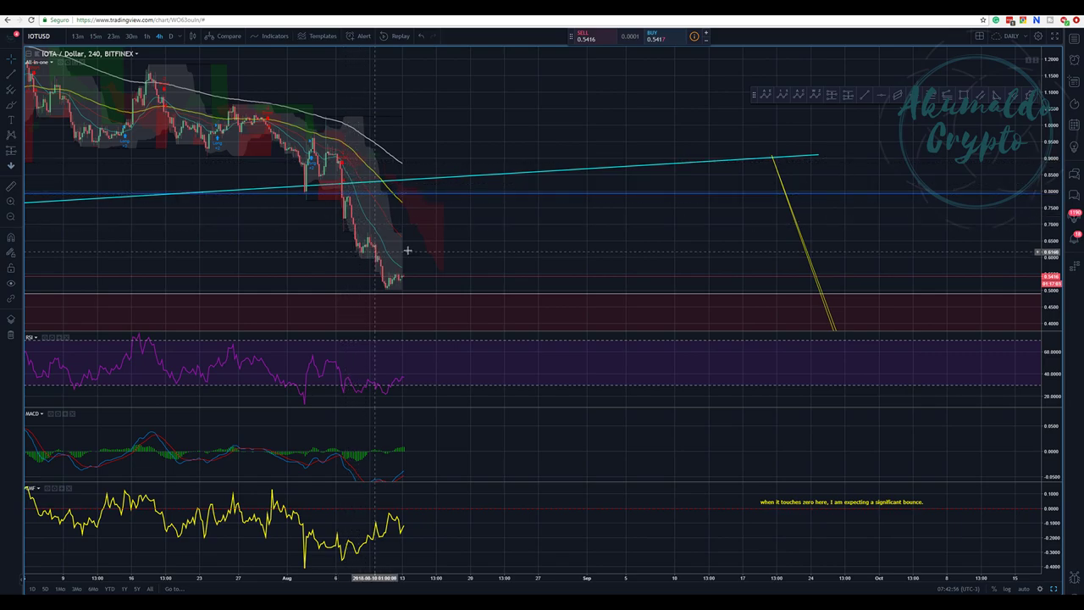
drag(484, 242, 469, 186)
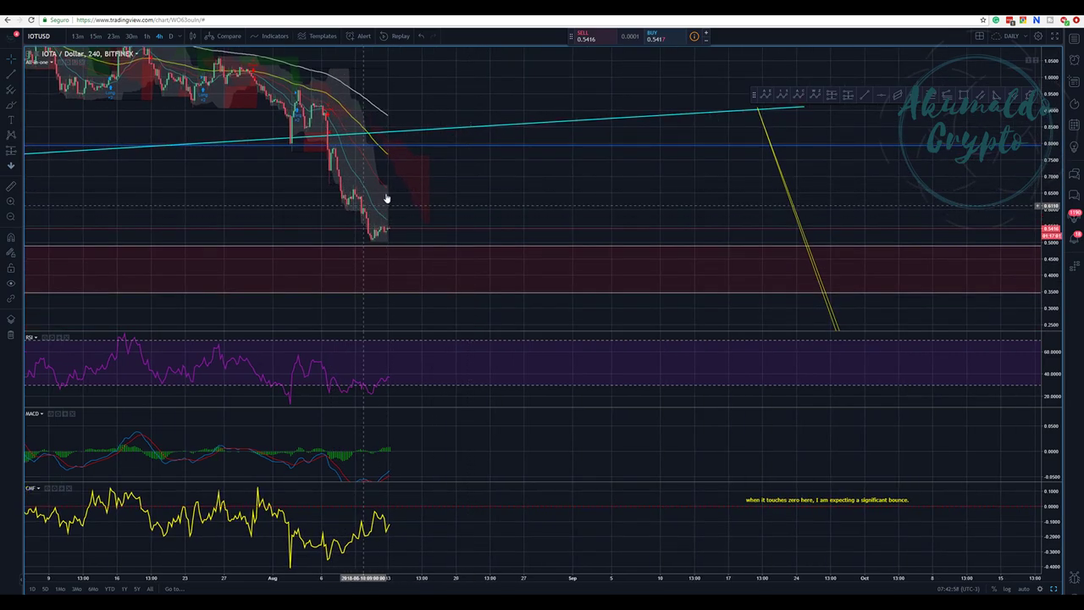
drag(416, 100, 422, 126)
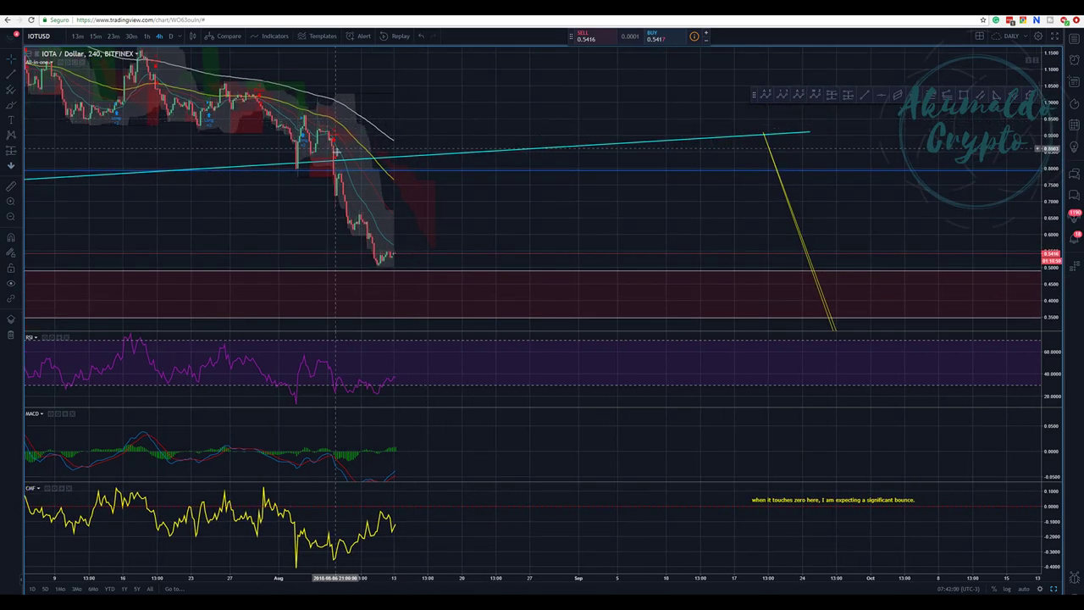
scroll(399, 189, down, 2)
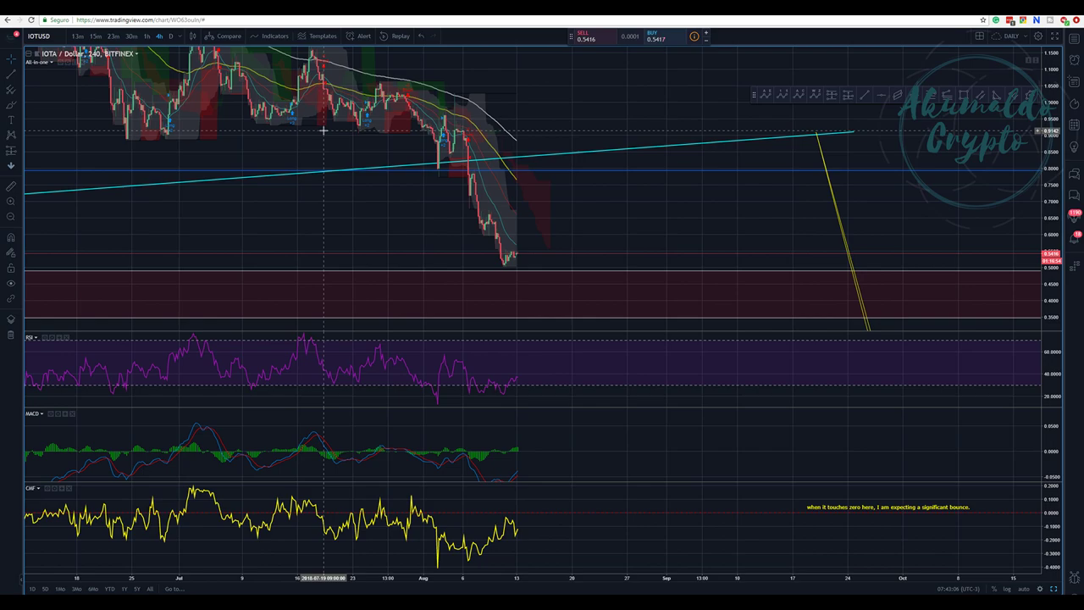
drag(1050, 80, 1050, 111)
scroll(824, 127, down, 2)
scroll(672, 118, up, 1)
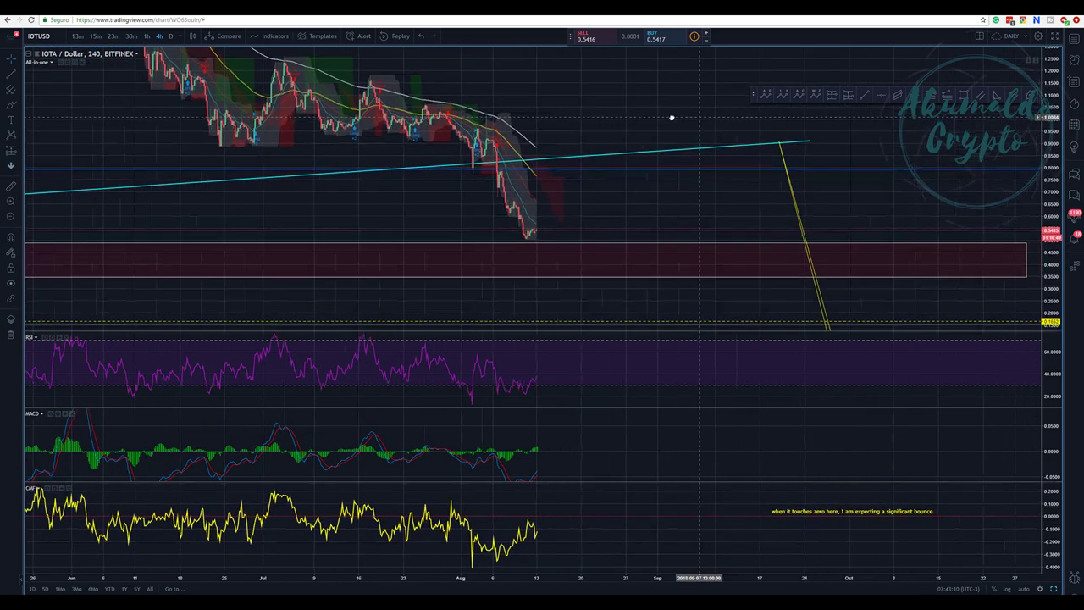
drag(672, 117, 643, 127)
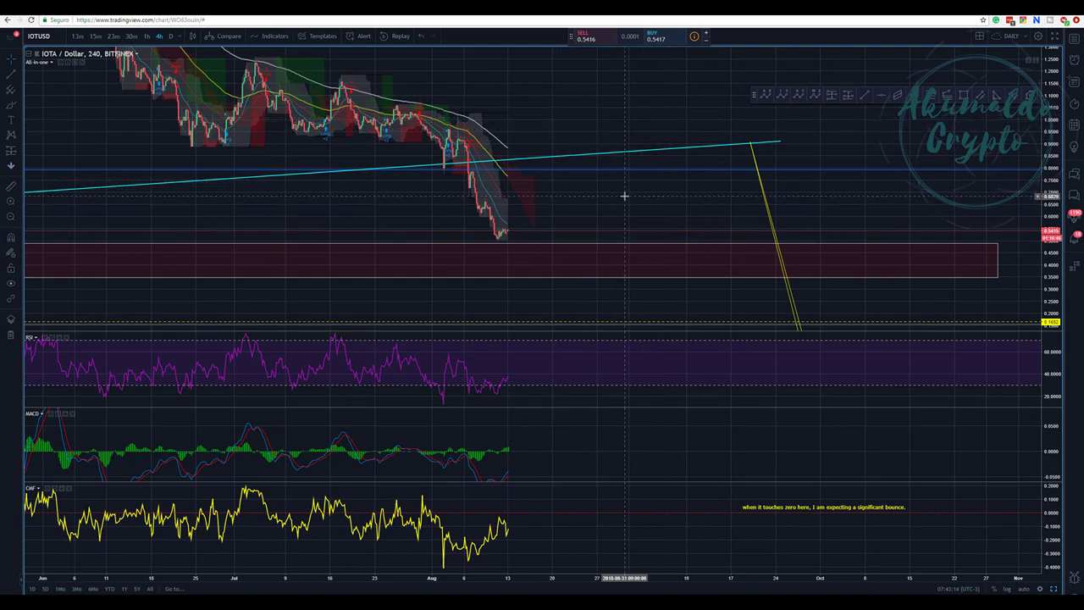
mouse_move(475, 102)
mouse_down()
mouse_move(474, 124)
mouse_move(484, 120)
mouse_up()
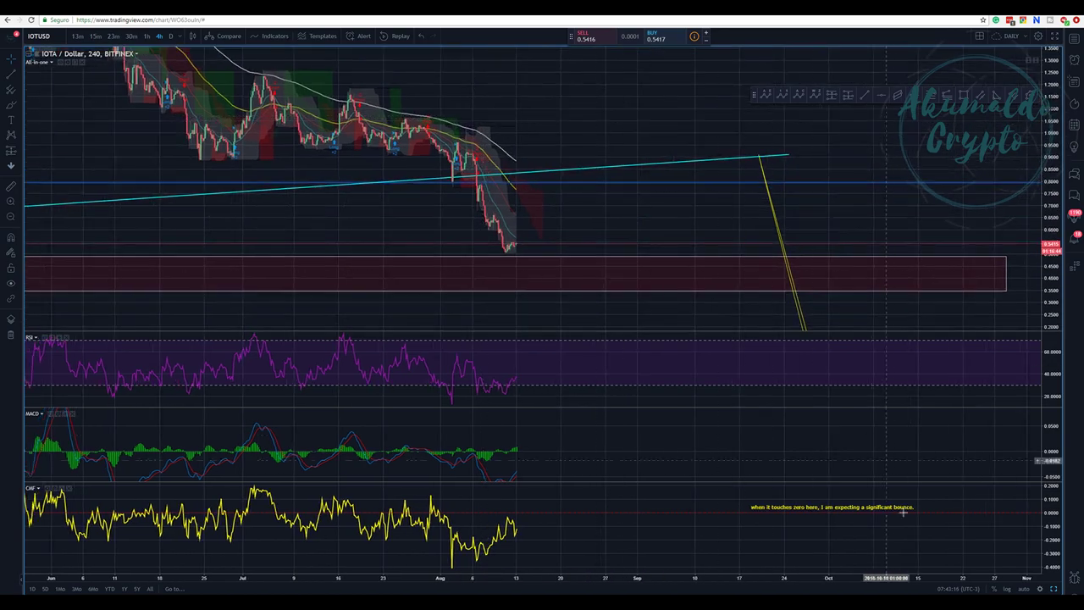
Examine the longer price history against the cyan trend line, the horizontal levels and the institutional levels zone
click(10, 218)
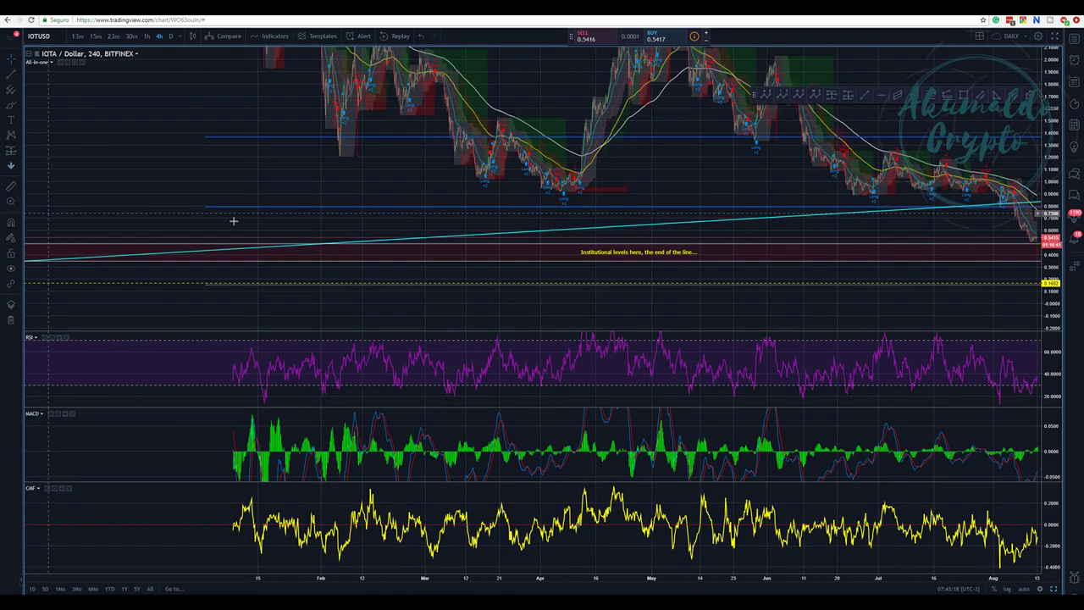
scroll(660, 179, up, 3)
scroll(547, 138, down, 3)
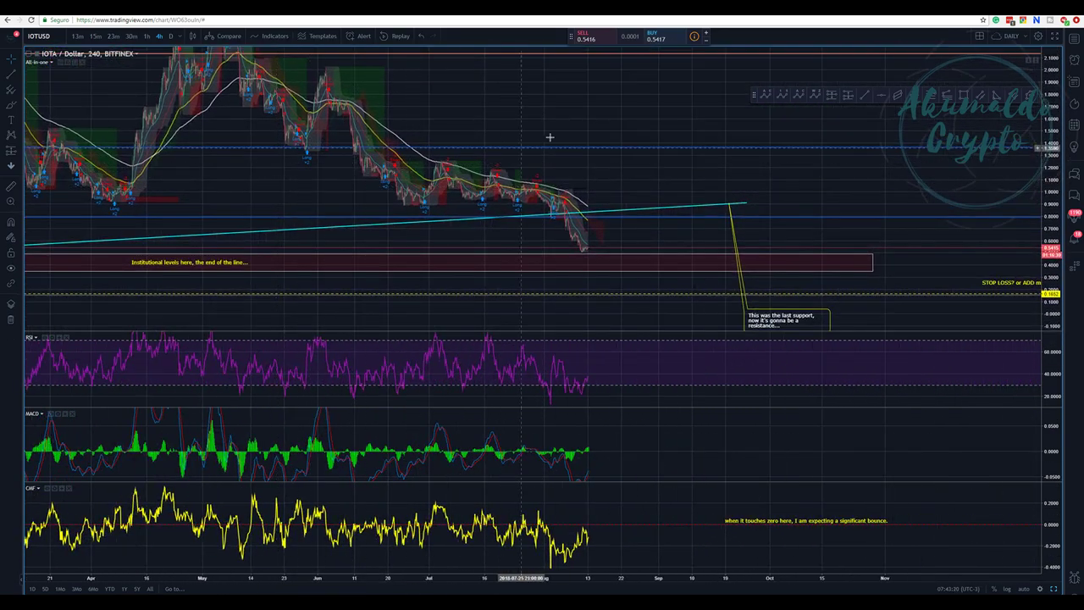
drag(1054, 107, 1054, 156)
scroll(686, 234, down, 2)
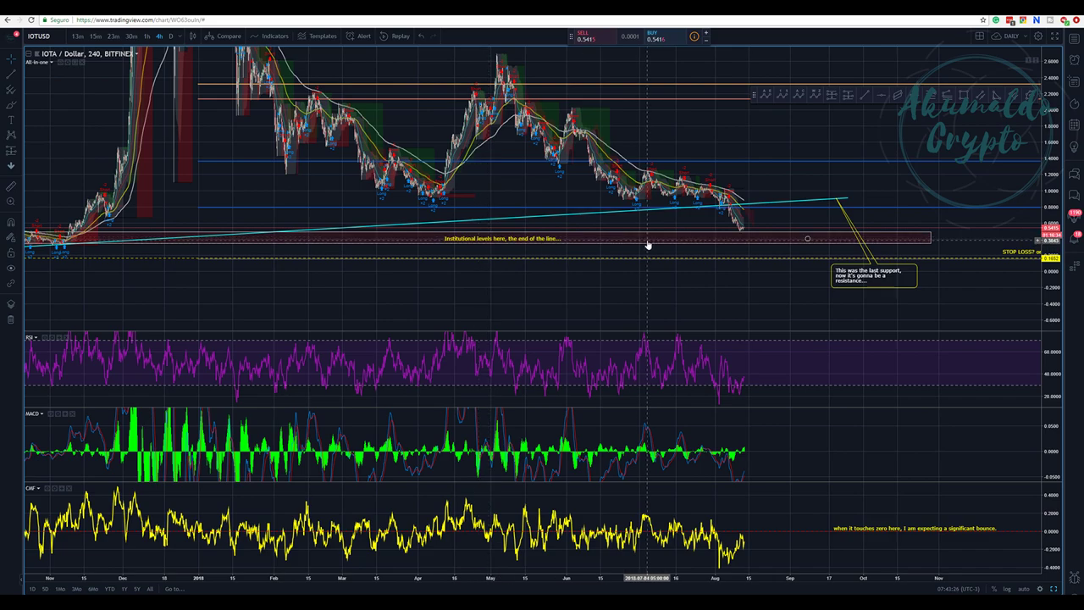
scroll(648, 242, up, 1)
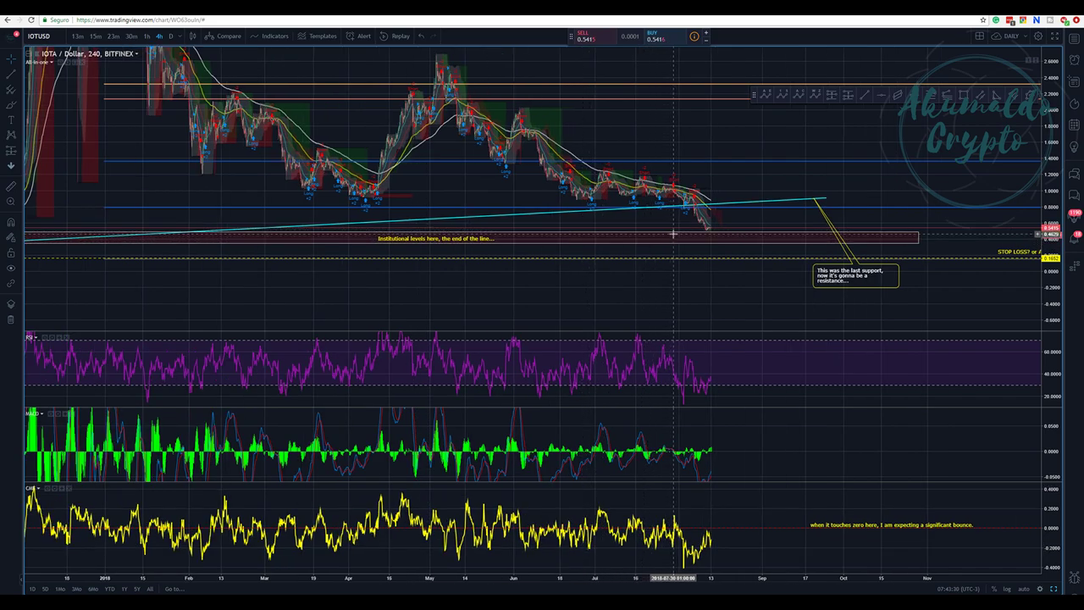
scroll(673, 233, up, 3)
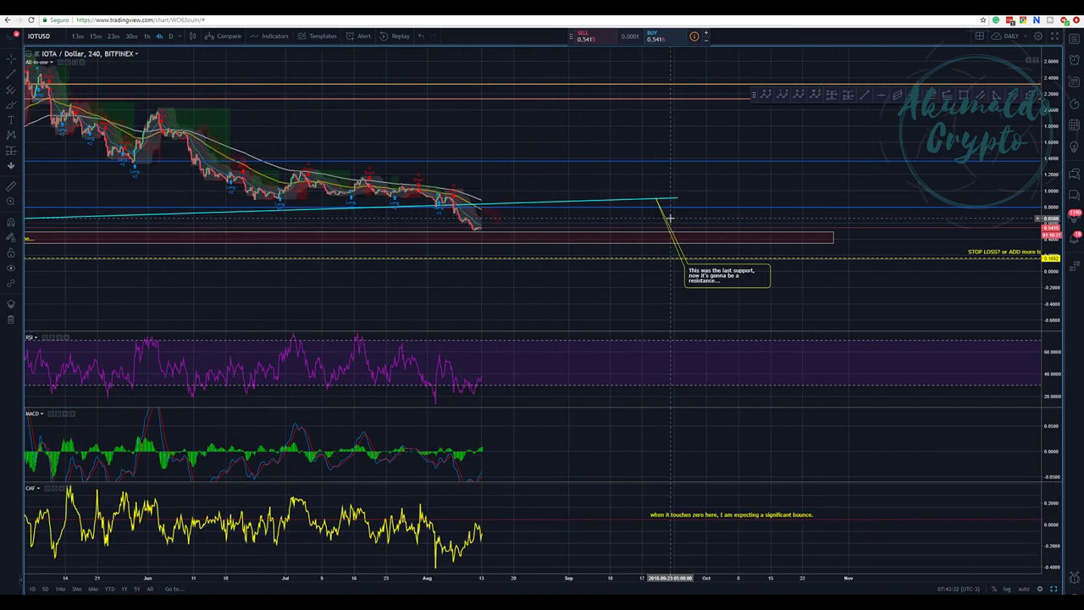
Try moving the horizontal price levels upward on the chart and undo the move
drag(479, 146, 465, 135)
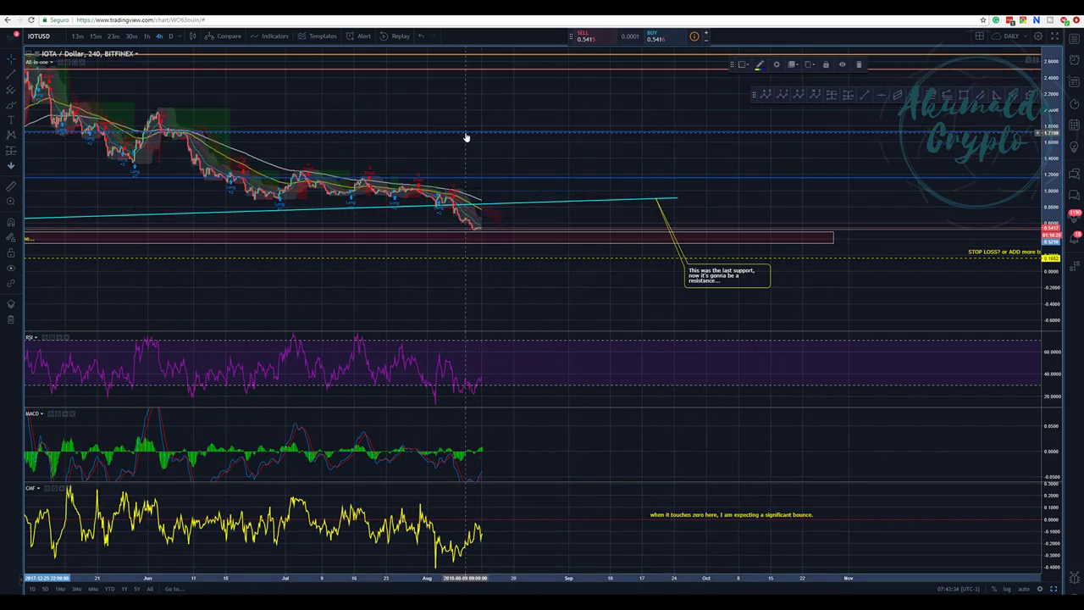
key(ctrl+z)
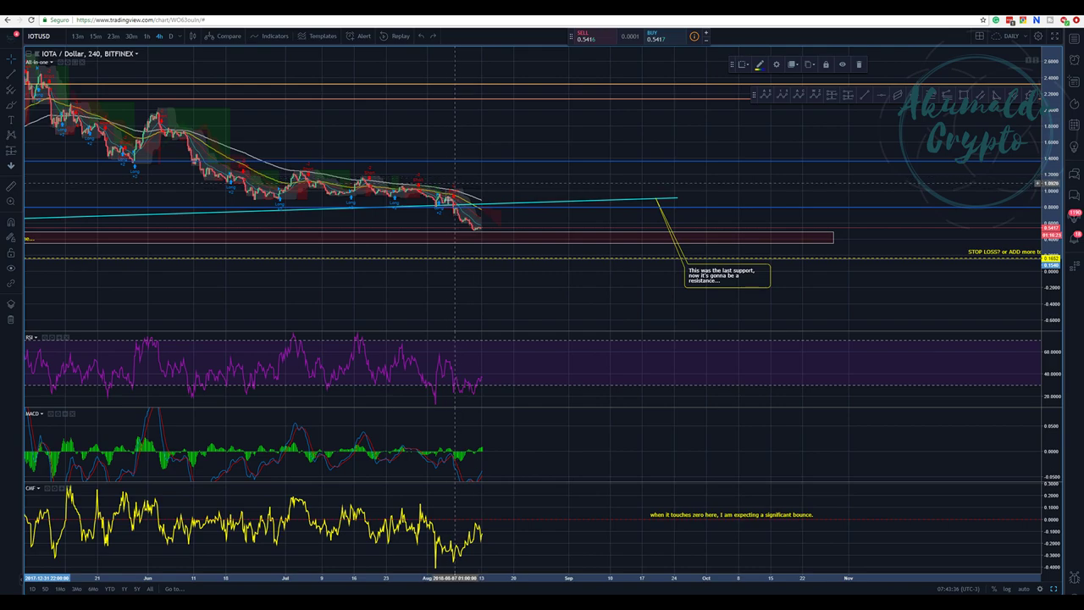
scroll(506, 181, up, 2)
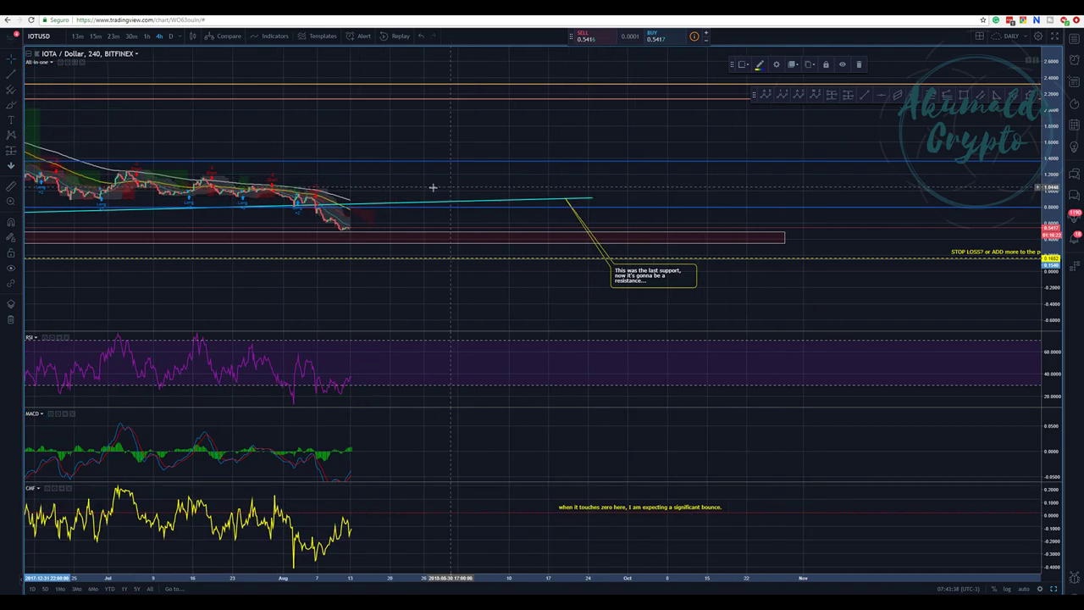
drag(431, 186, 505, 170)
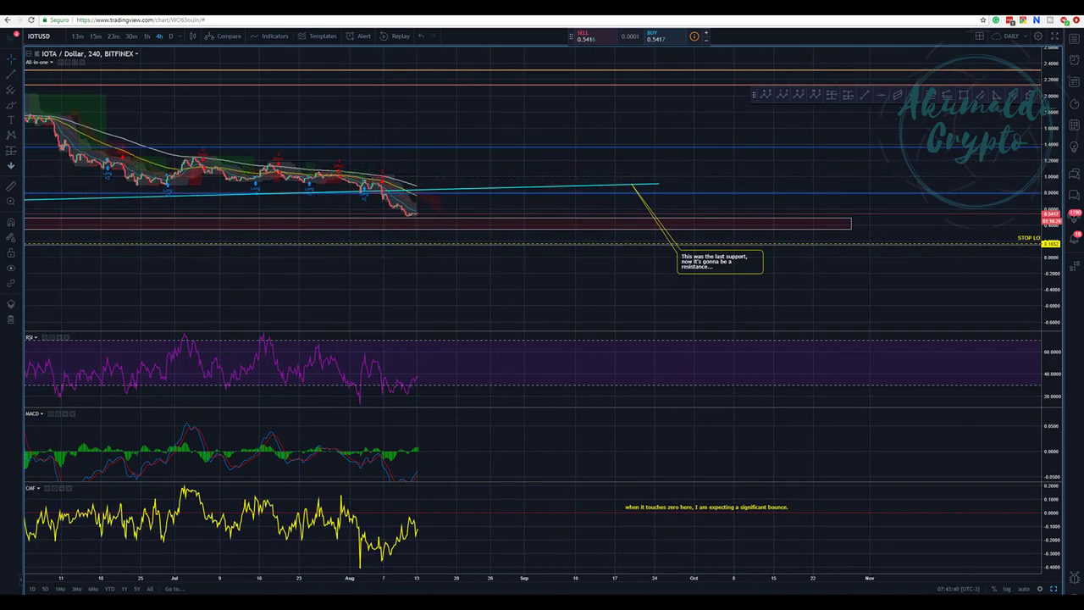
key(alt+s)
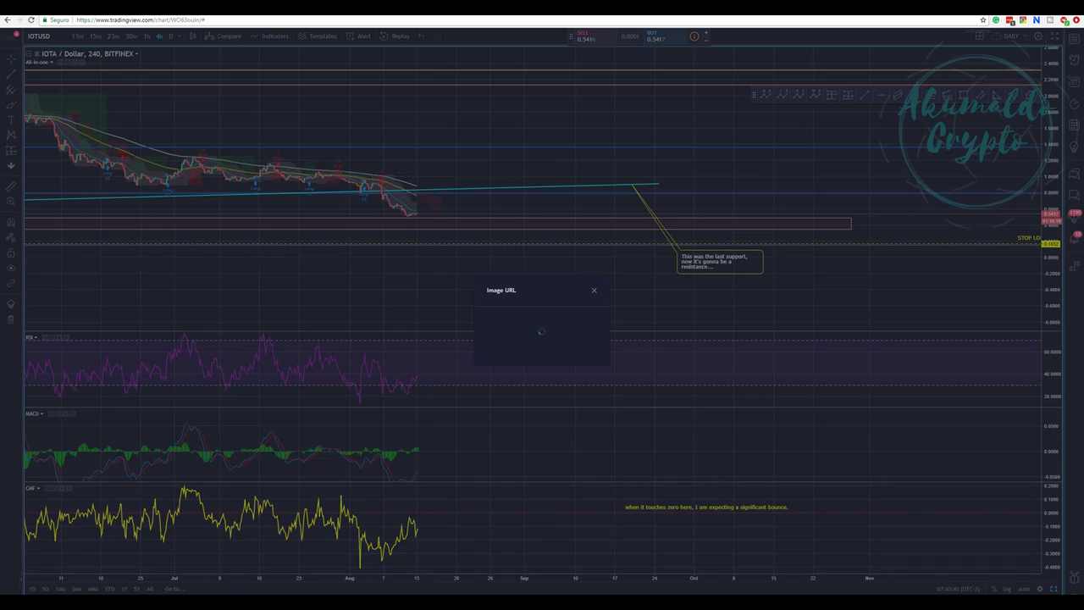
click(594, 290)
scroll(586, 283, down, 2)
key(alt+s)
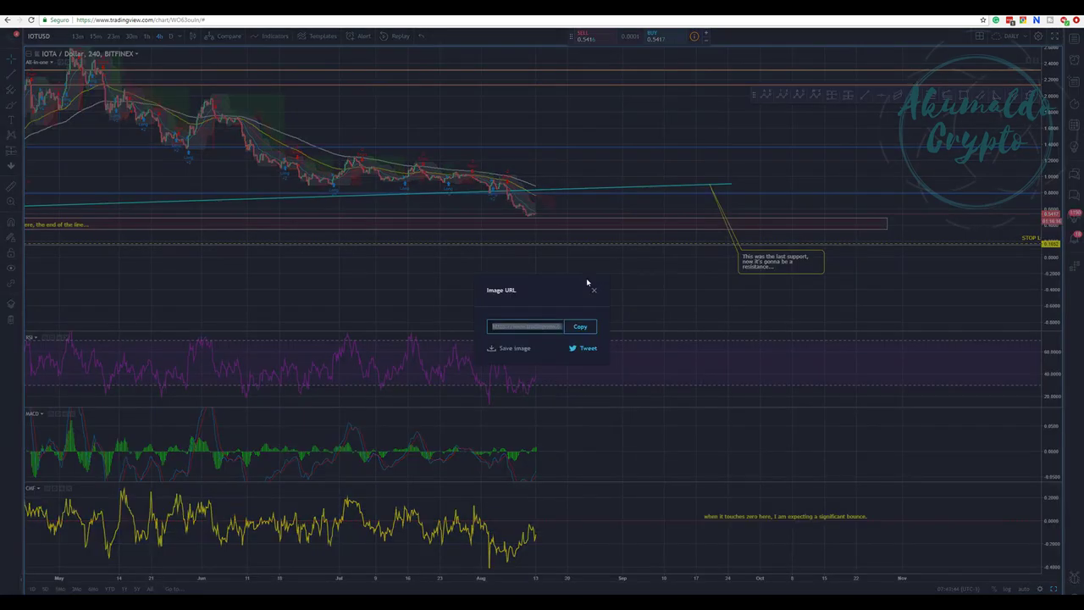
click(594, 290)
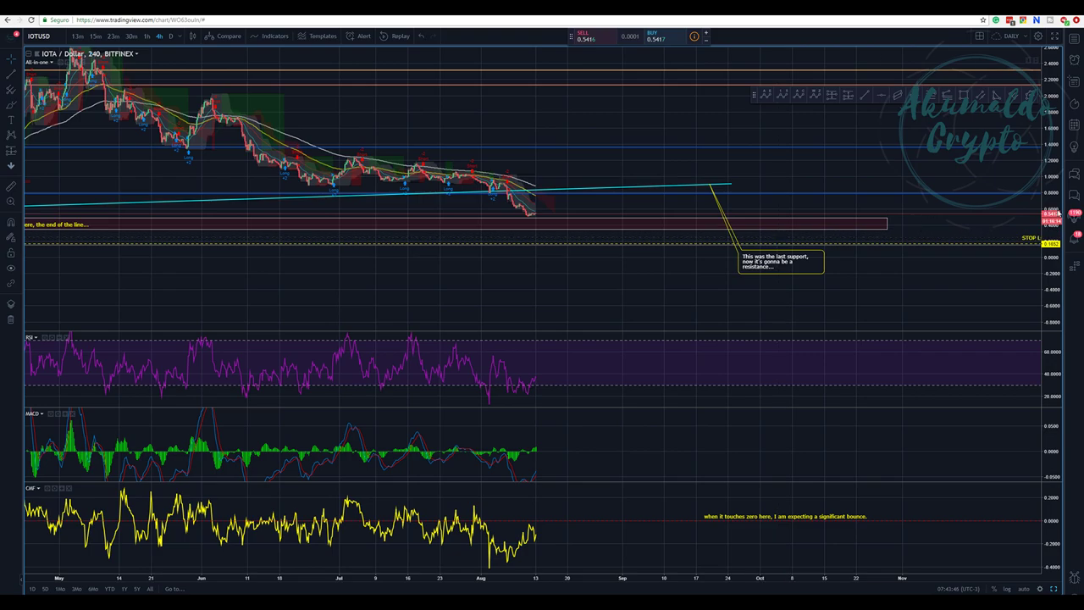
Review the All-in-one indicator's style options and close them without changes
drag(689, 150, 598, 152)
scroll(599, 151, up, 2)
drag(437, 155, 615, 229)
click(67, 62)
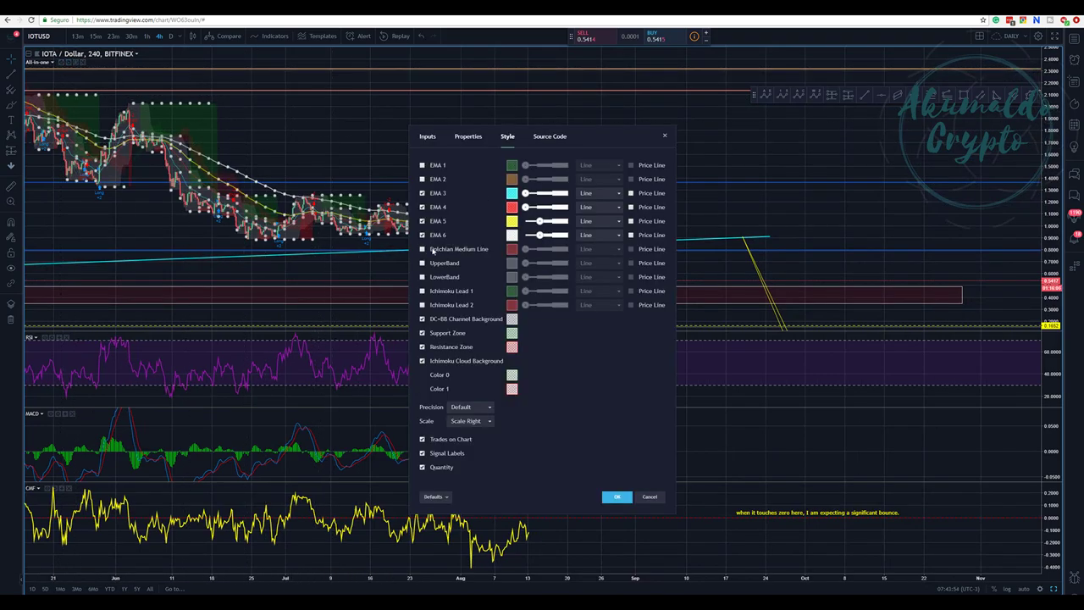
click(650, 498)
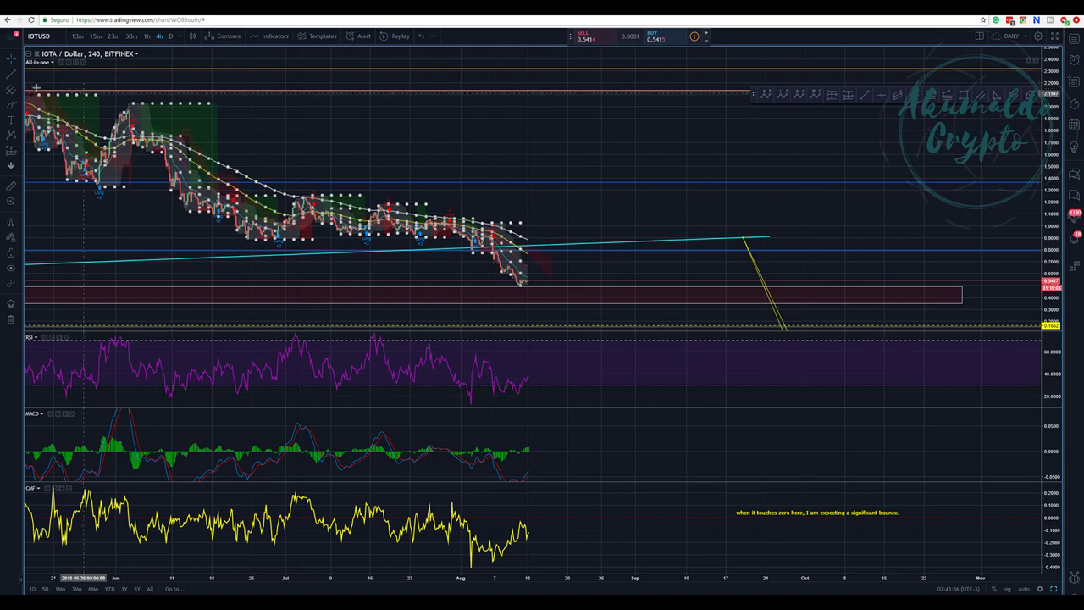
Inspect the EMAs and cloud on the August candles up close and check the indicator's style options again
click(10, 202)
drag(409, 278, 637, 311)
scroll(624, 126, down, 2)
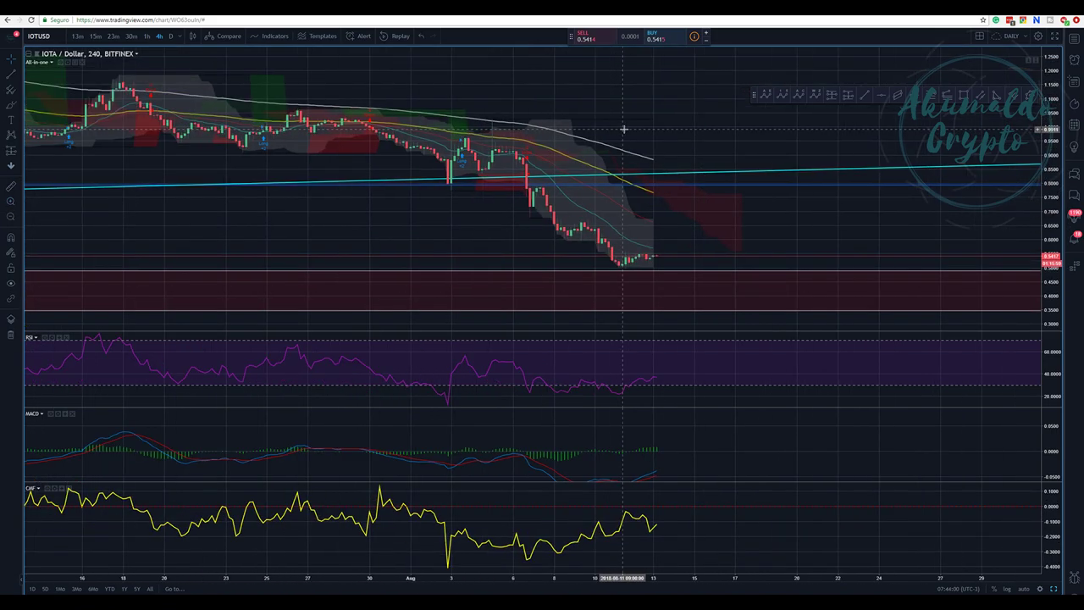
drag(653, 80, 677, 133)
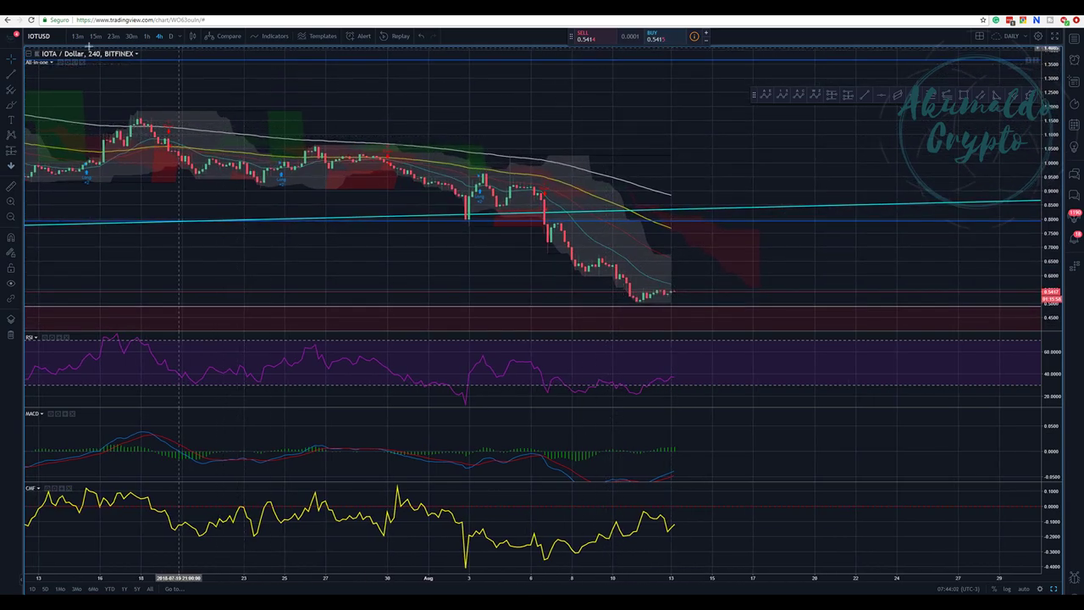
click(64, 63)
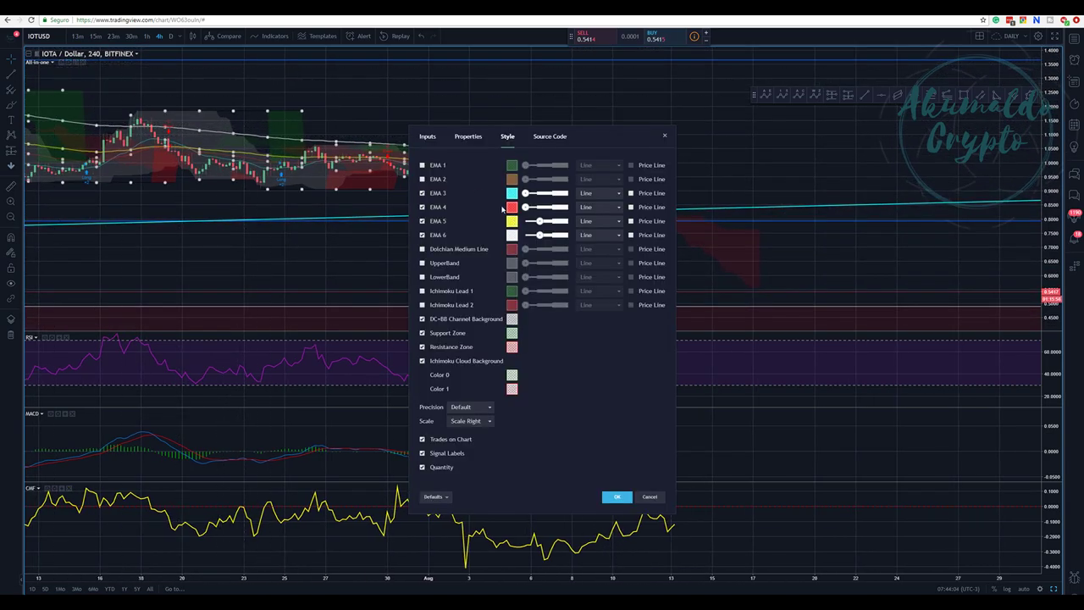
click(666, 137)
drag(641, 126, 534, 110)
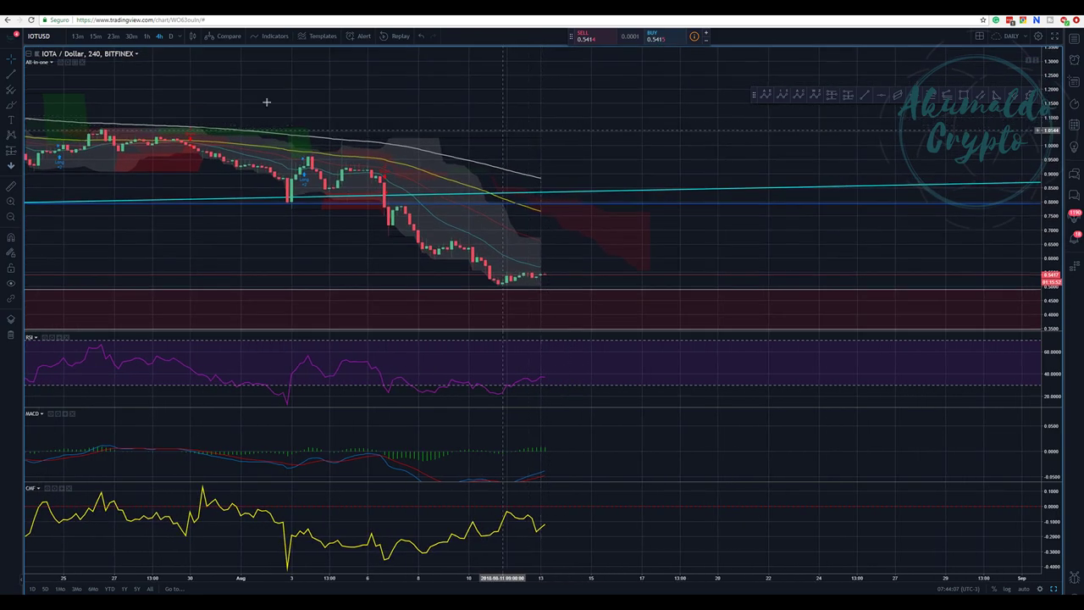
Review the indicator's EMA lengths and properties, and show the EMA 1 line on the chart
click(63, 63)
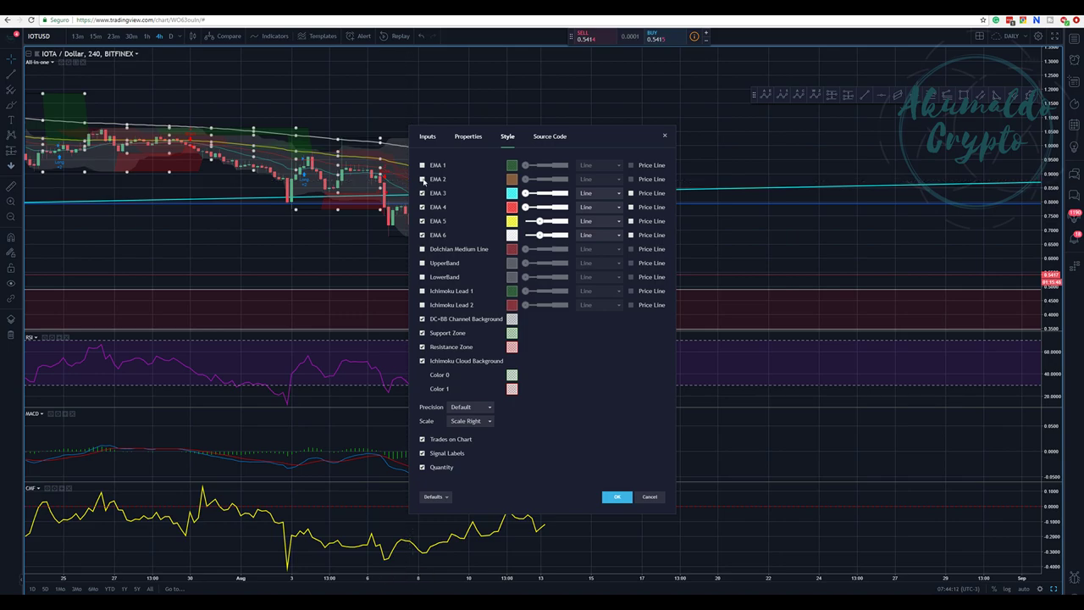
click(426, 137)
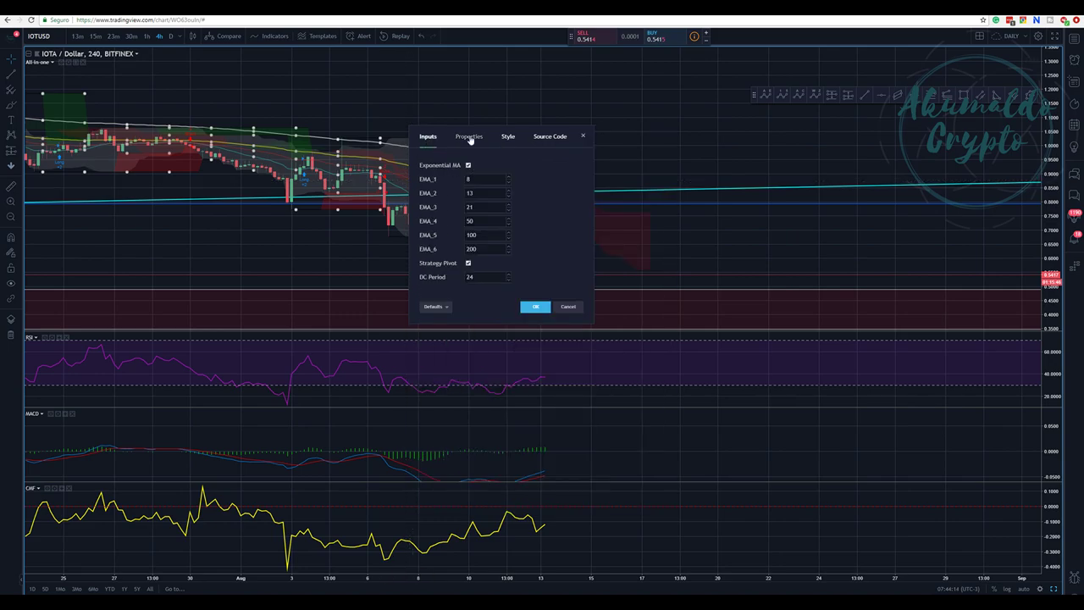
click(470, 137)
click(509, 137)
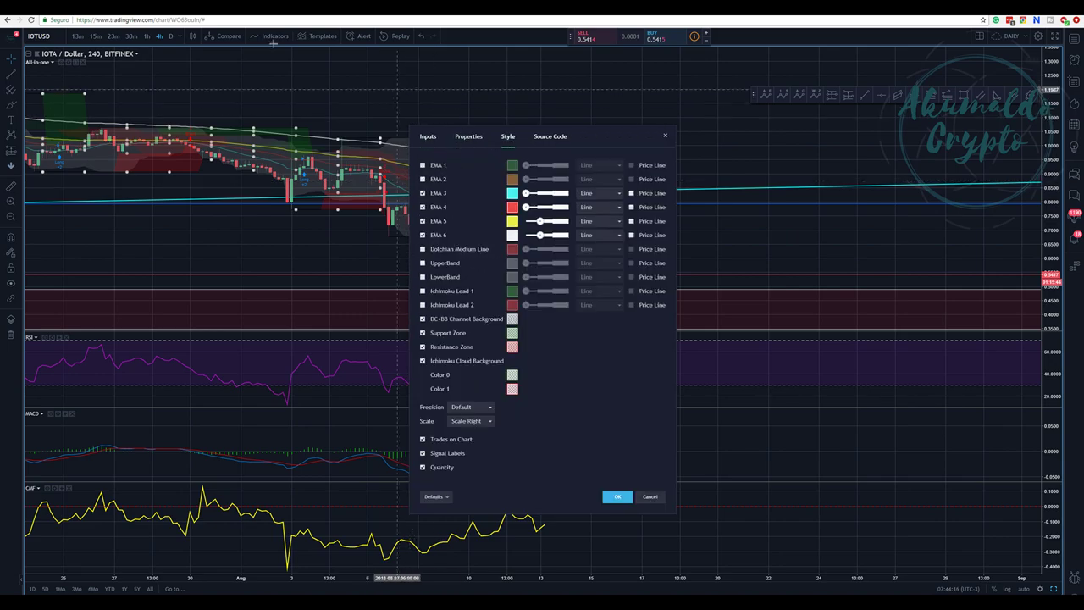
click(423, 165)
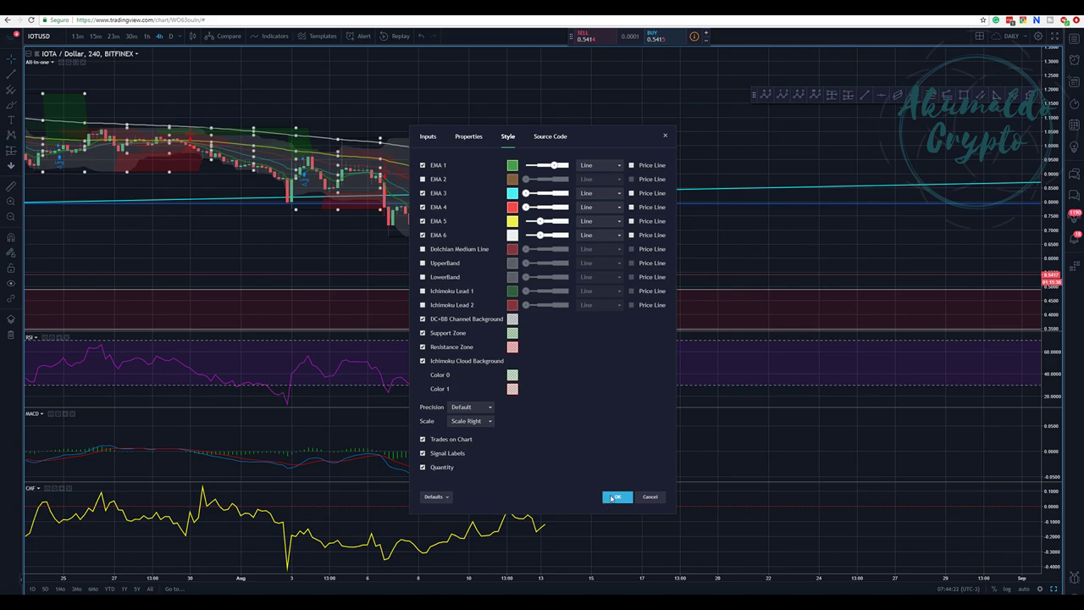
click(616, 497)
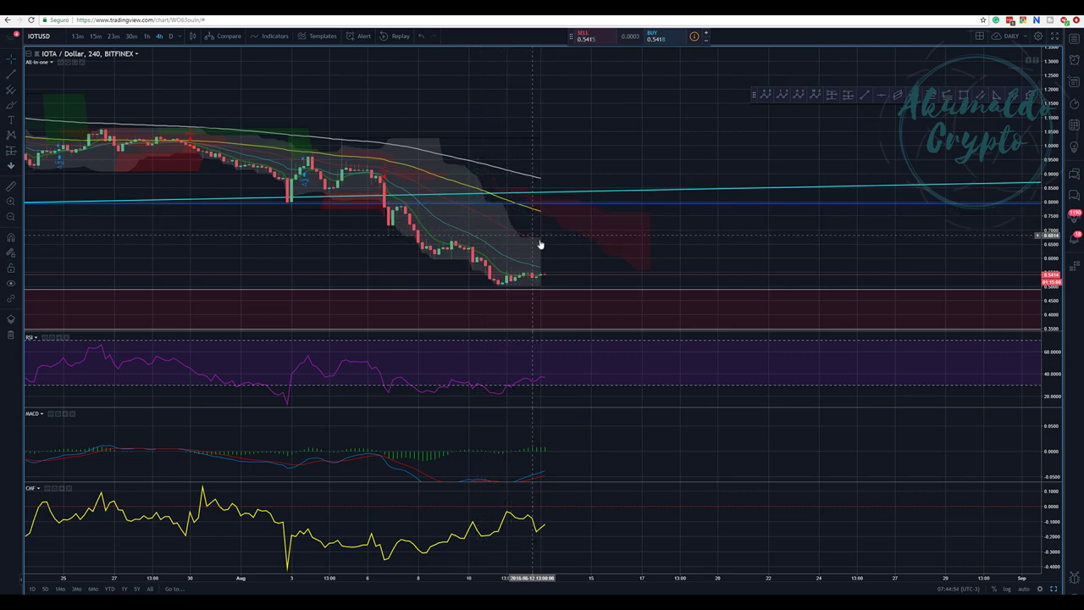
Draw a descending trend line from the yellow EMA's end at about 0.77 on August 13 to about 0.53 on August 17
click(494, 195)
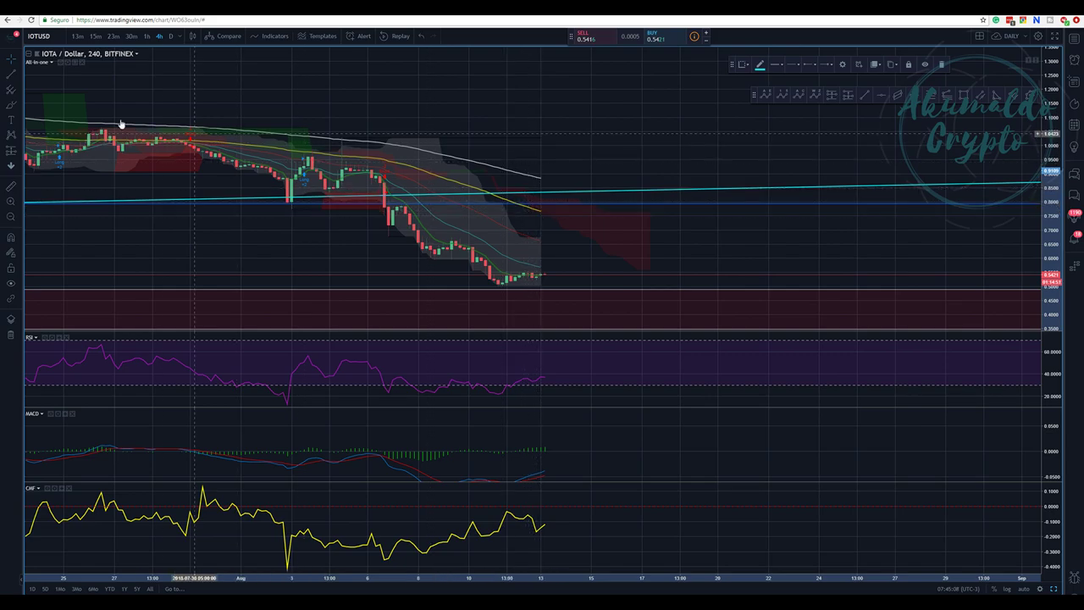
click(540, 213)
drag(539, 209, 662, 276)
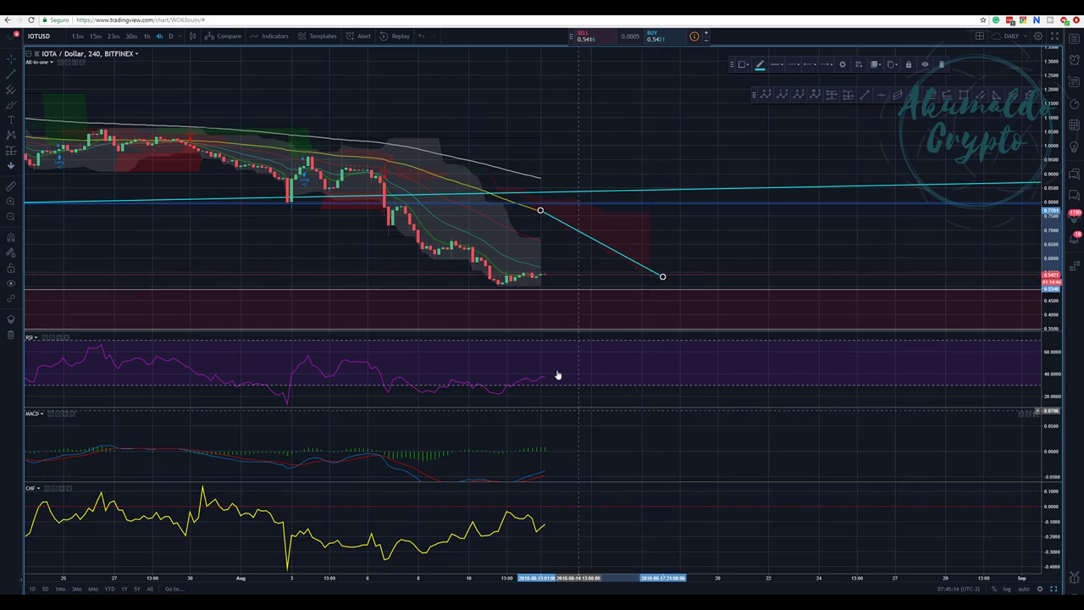
drag(723, 249, 736, 209)
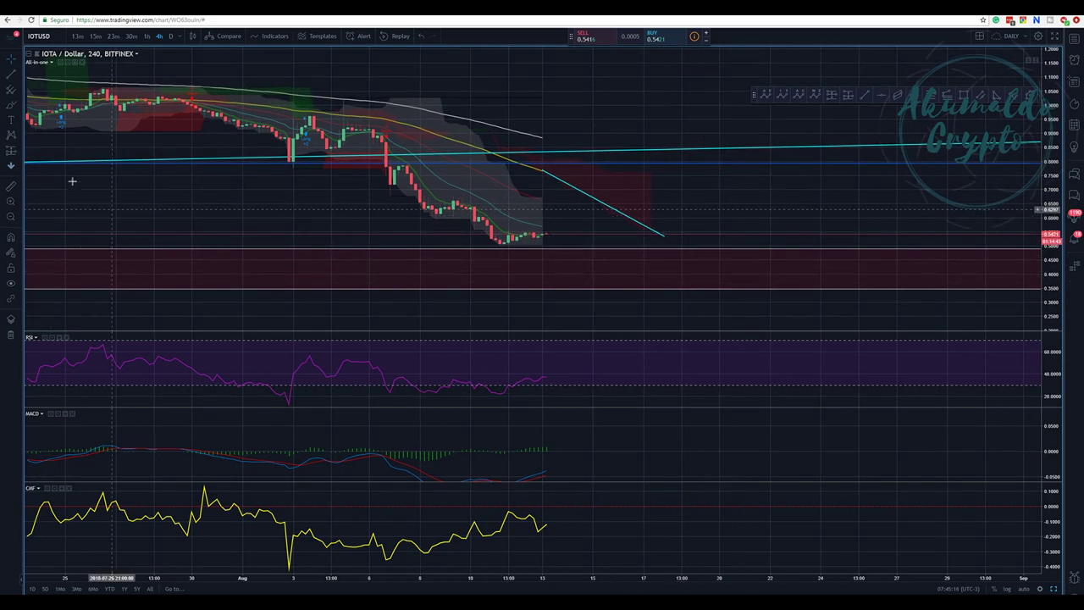
Draw an ascending trend line from about 0.50 under the August 10 low to about 0.63 on August 18
click(12, 75)
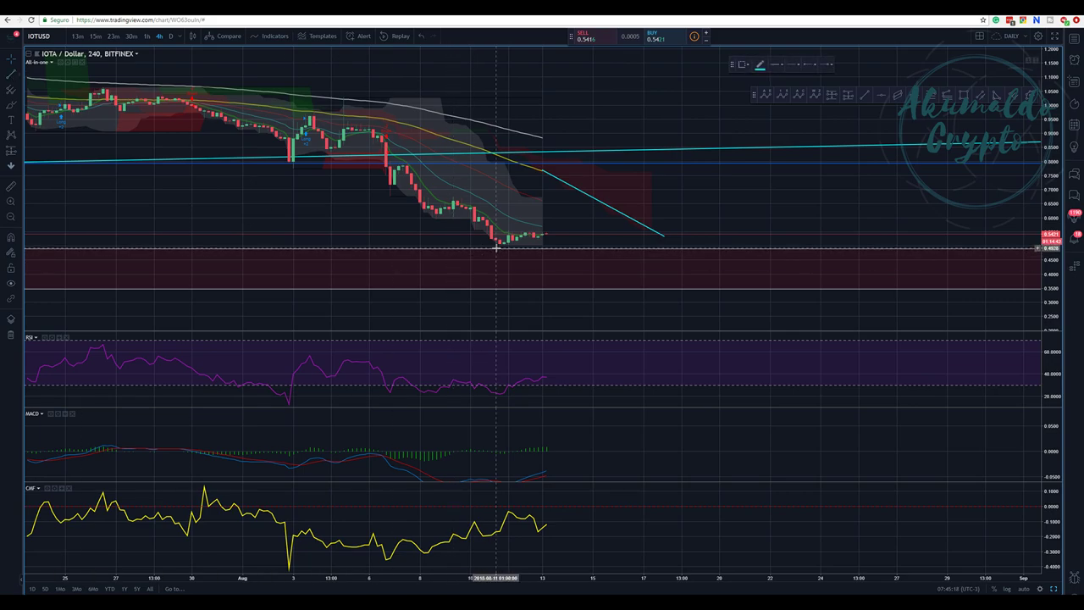
click(500, 245)
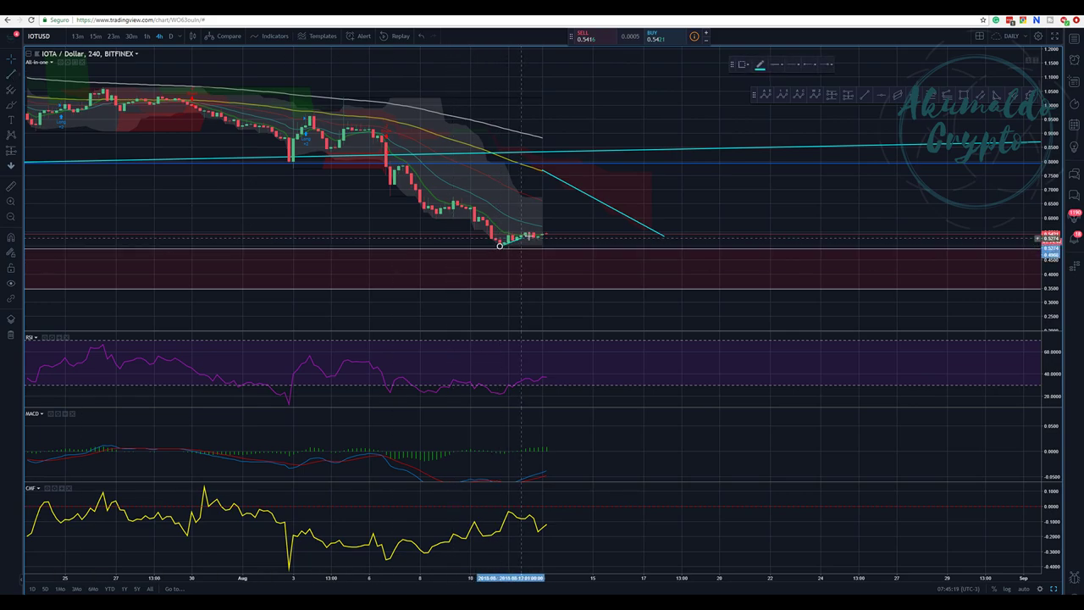
click(673, 209)
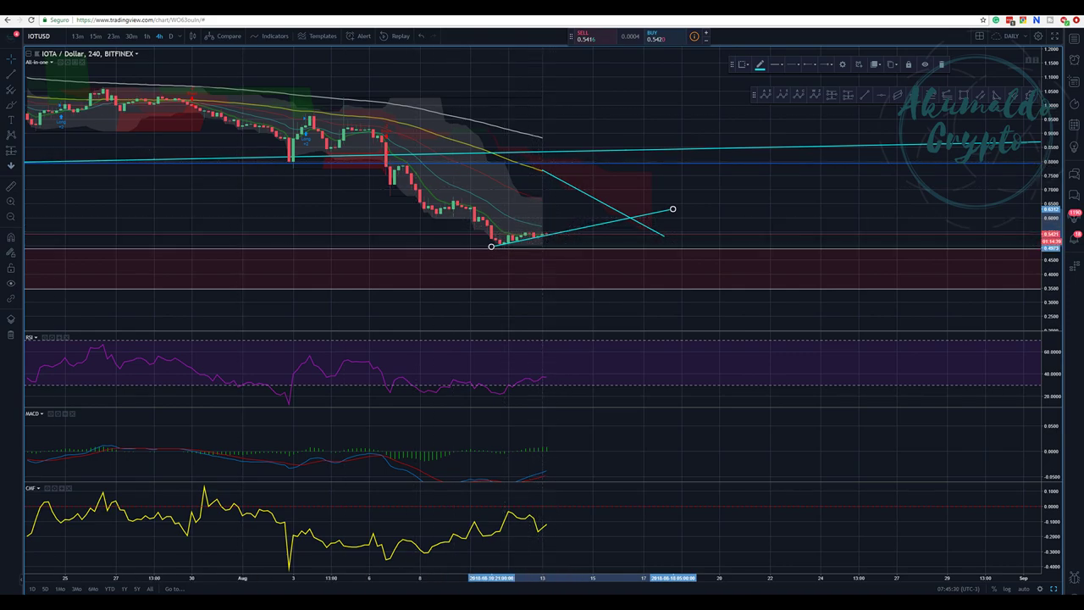
Place a long position after the last candle with entry at about 0.54, stop at about 0.50 and target at about 0.66
click(17, 150)
click(18, 151)
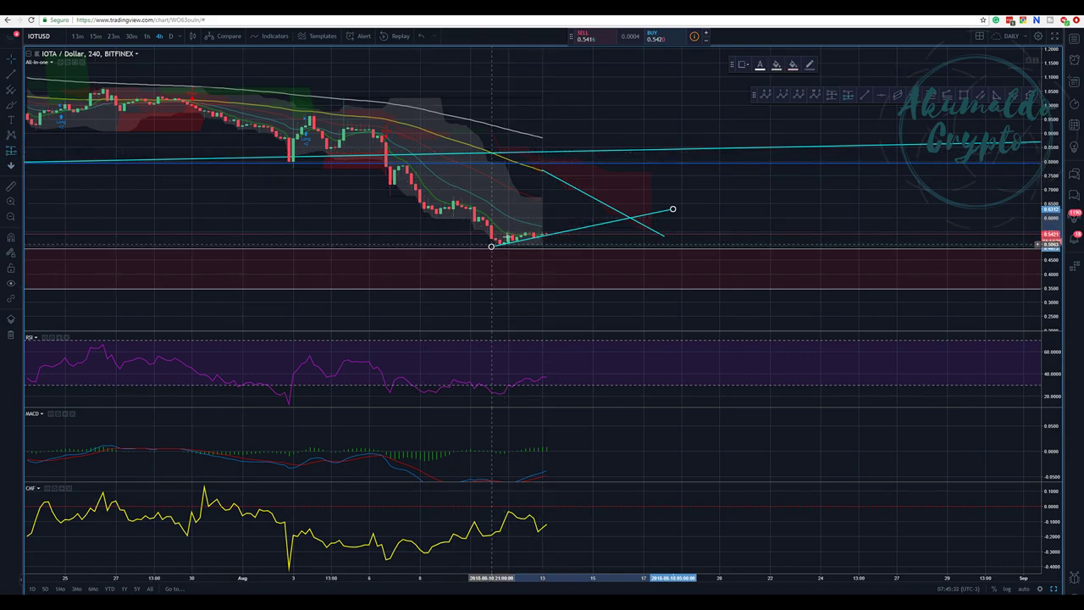
click(554, 233)
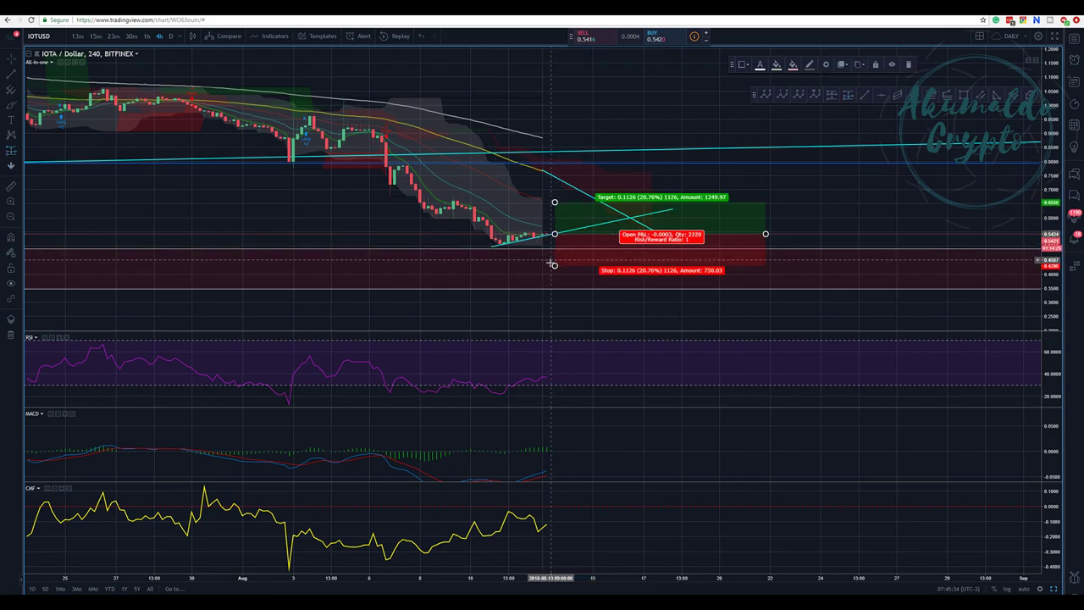
drag(550, 244, 550, 245)
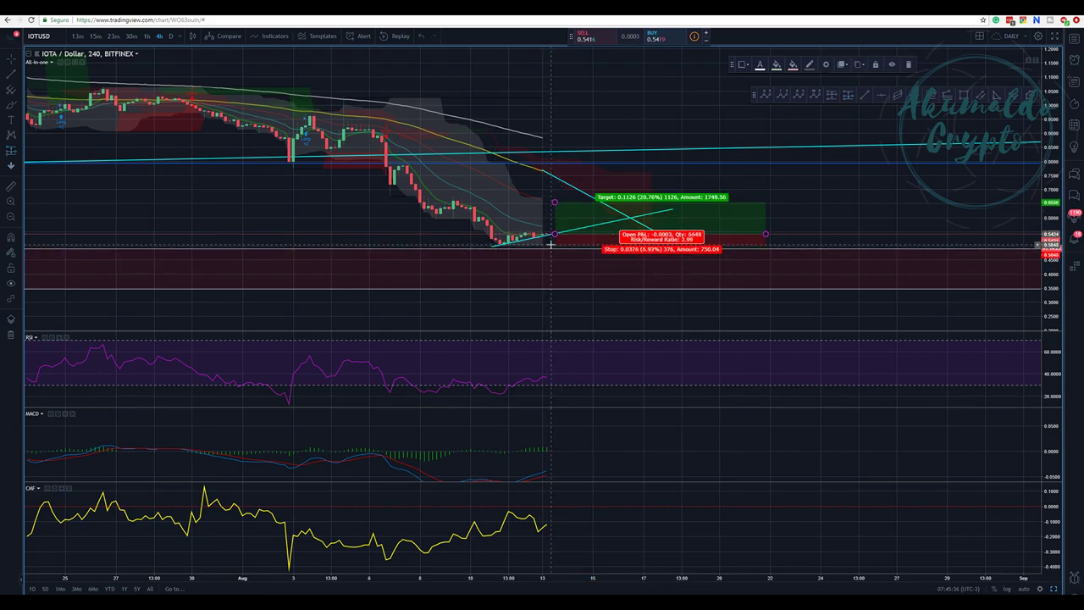
drag(554, 201, 553, 196)
Adjust the long position's target to about 0.668 and its stop to about 0.519
drag(575, 211, 485, 183)
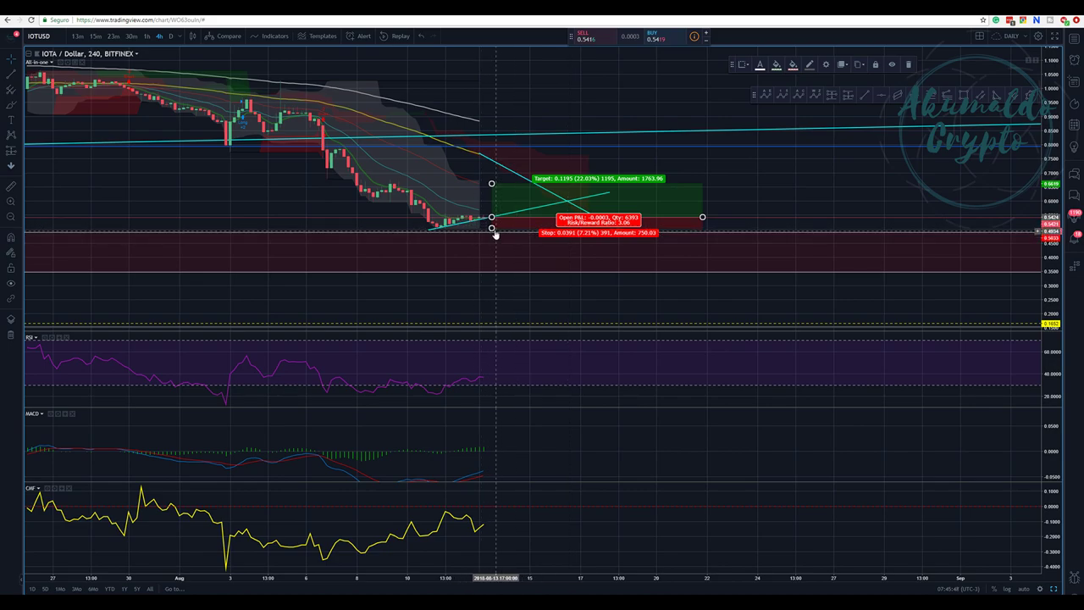
drag(493, 229, 491, 224)
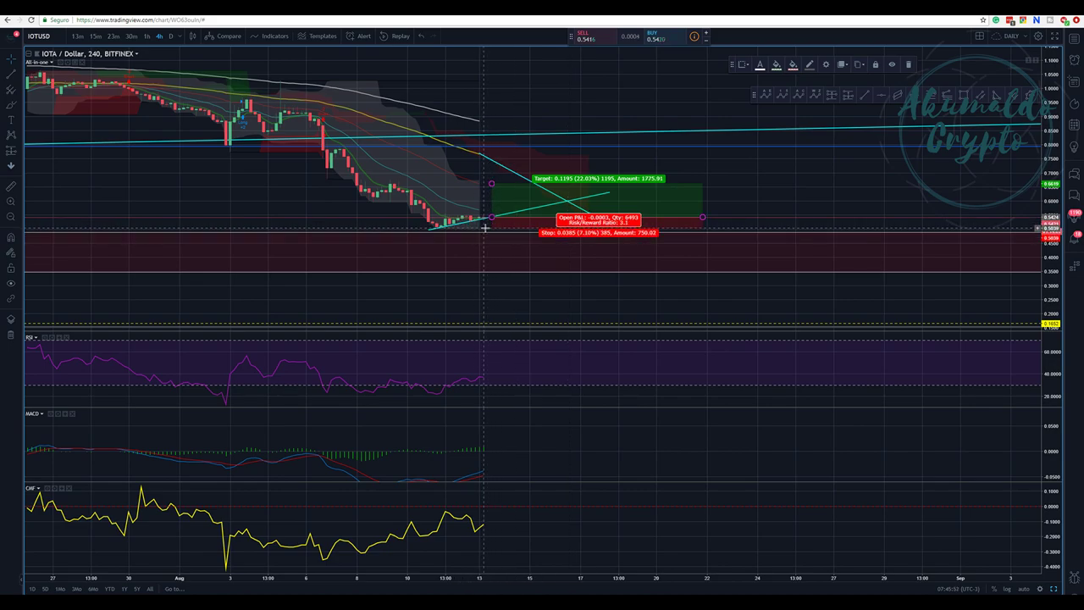
click(783, 167)
scroll(783, 167, down, 2)
click(665, 172)
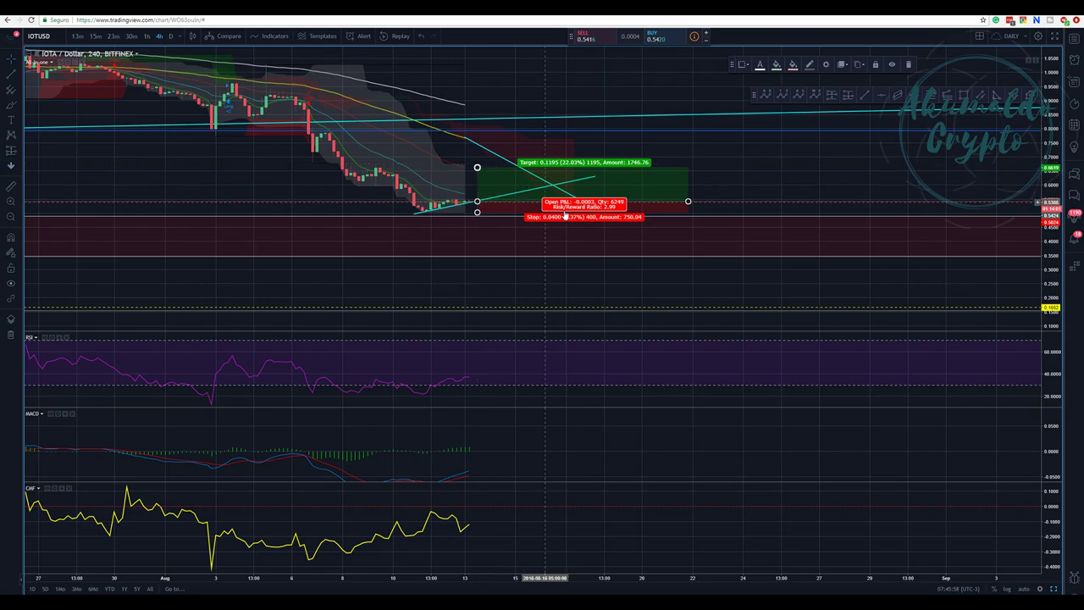
drag(479, 169, 479, 166)
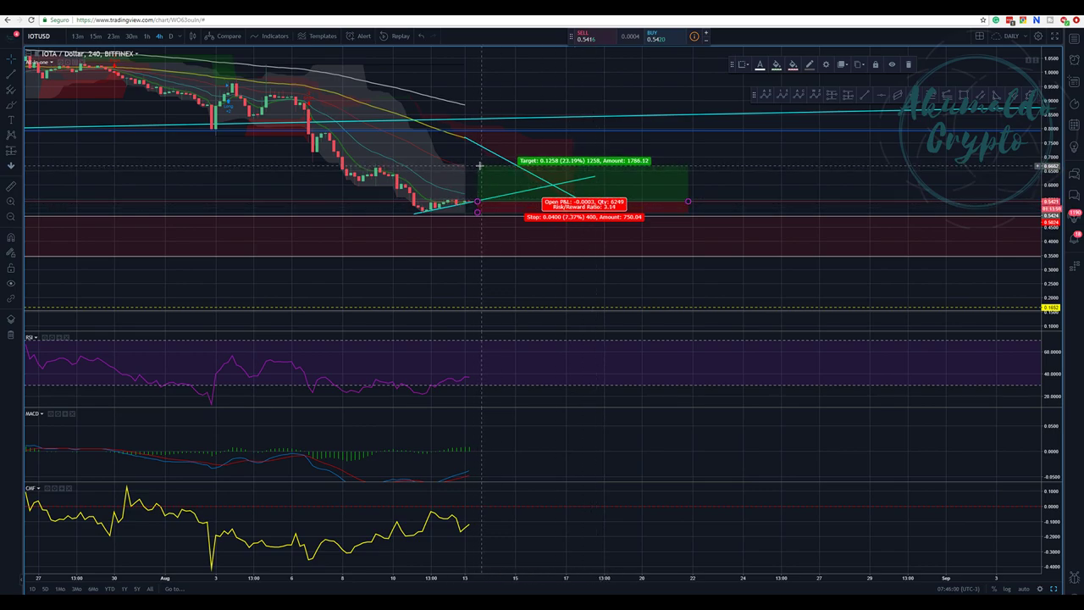
drag(478, 212, 479, 207)
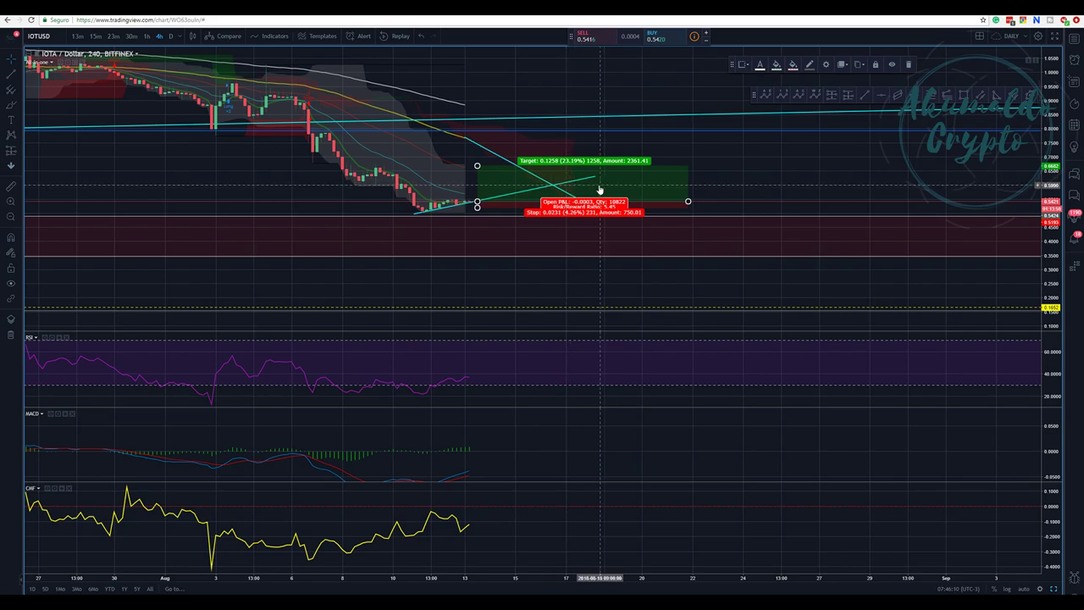
Delete the long position from the chart
drag(809, 139, 807, 122)
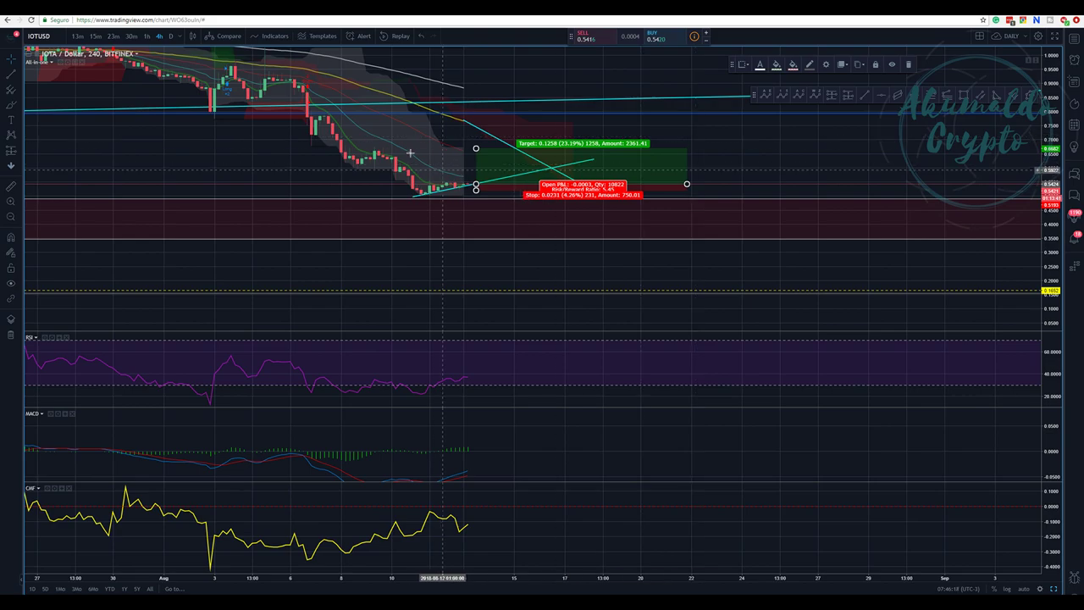
drag(416, 153, 588, 92)
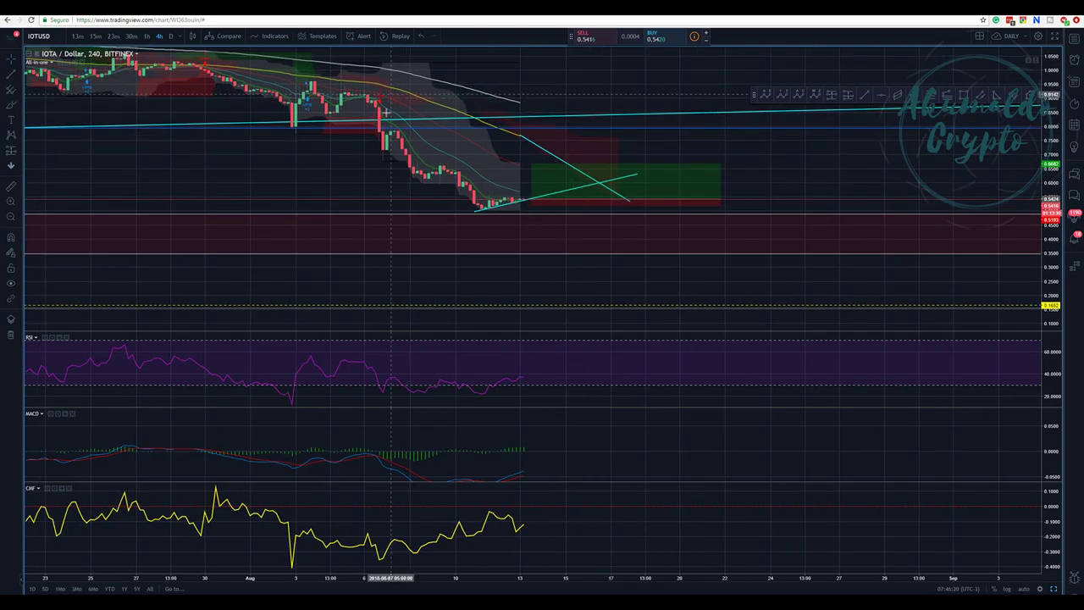
drag(494, 181, 499, 163)
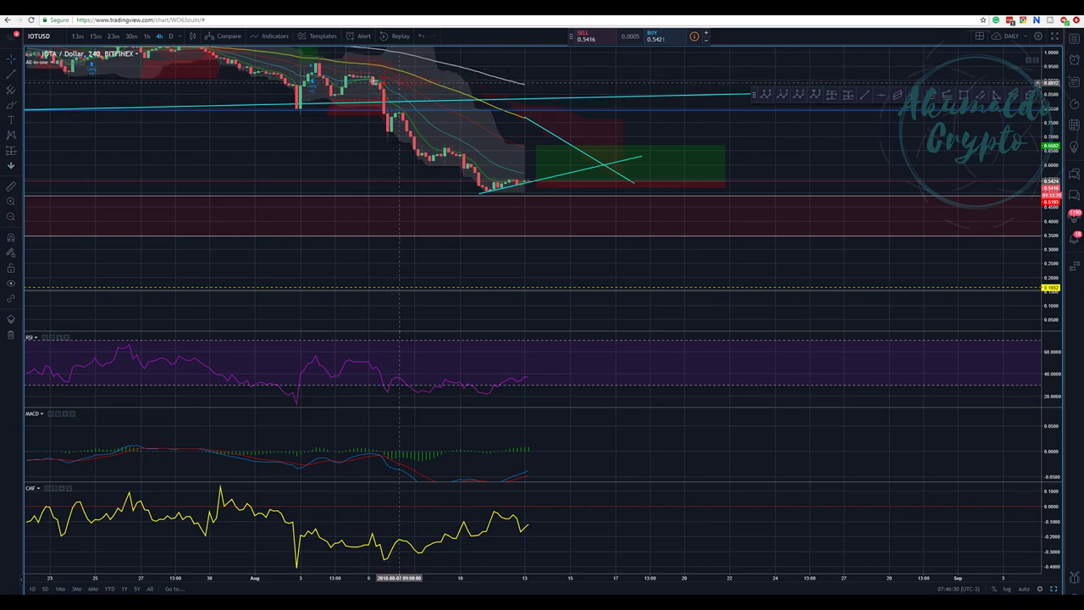
click(535, 182)
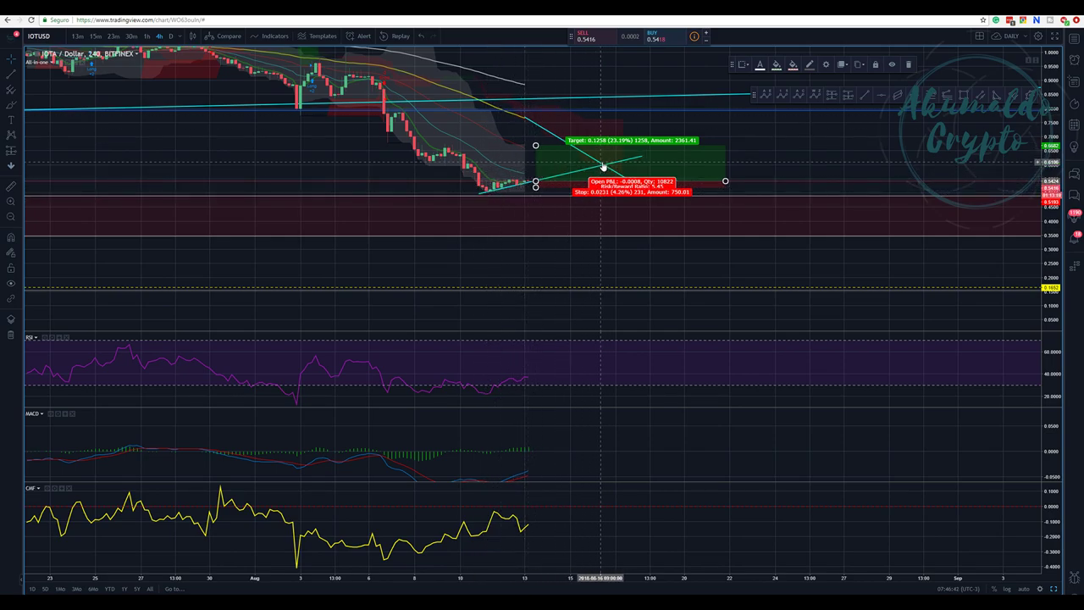
click(837, 141)
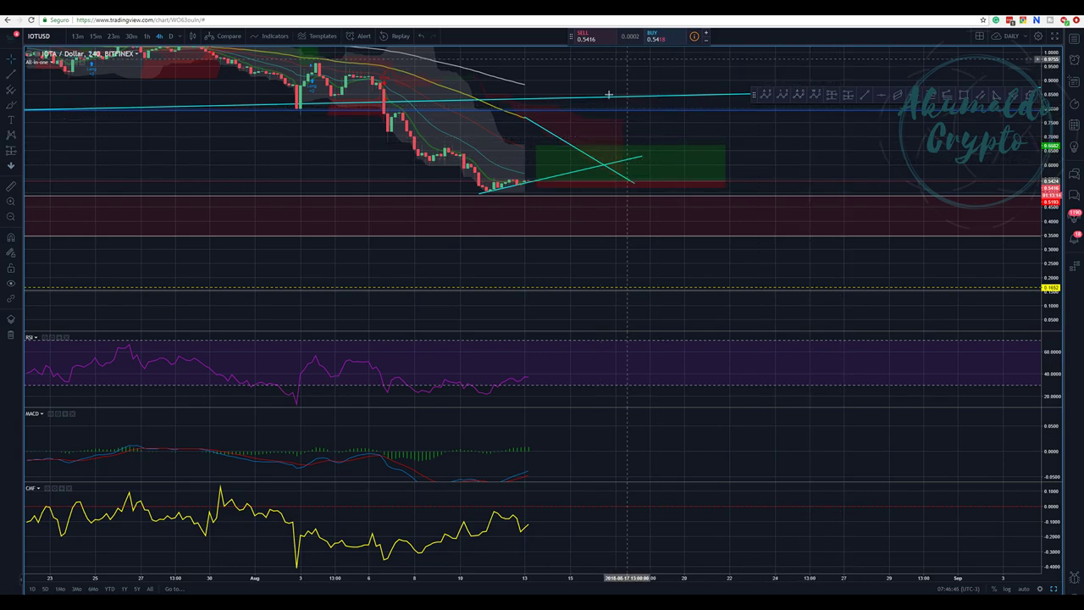
click(603, 173)
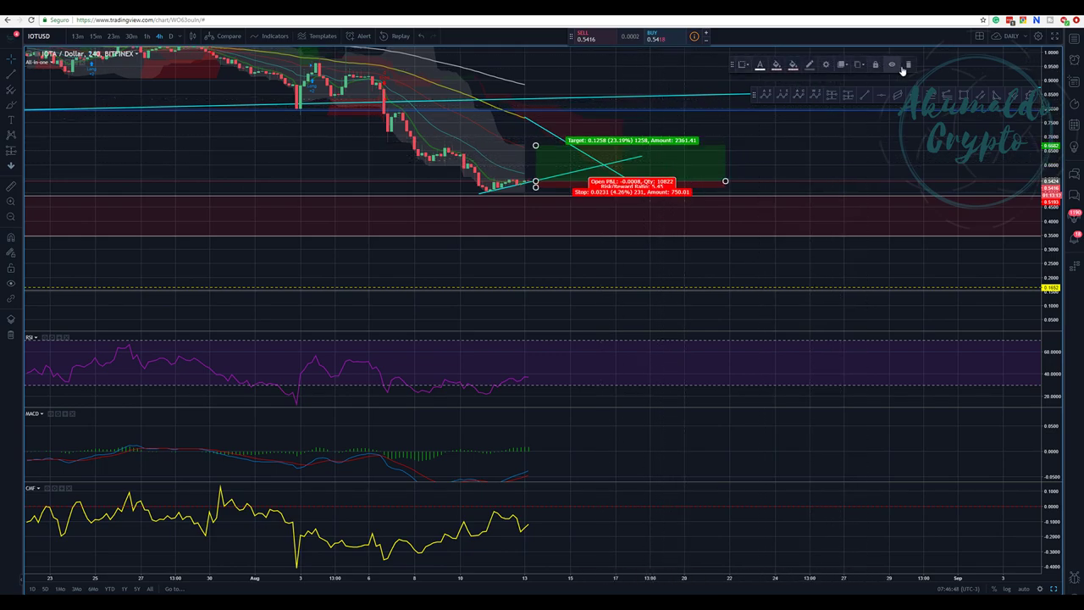
click(908, 65)
Delete the descending and ascending trend lines that cross beyond the last candle
scroll(707, 65, down, 2)
drag(712, 65, 643, 85)
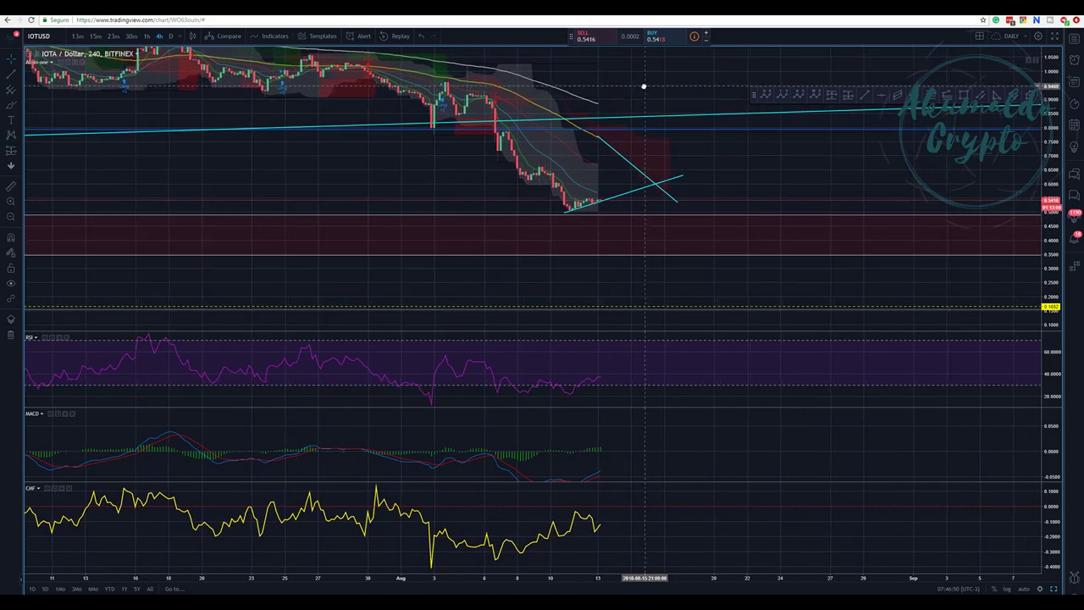
drag(1057, 88, 1057, 119)
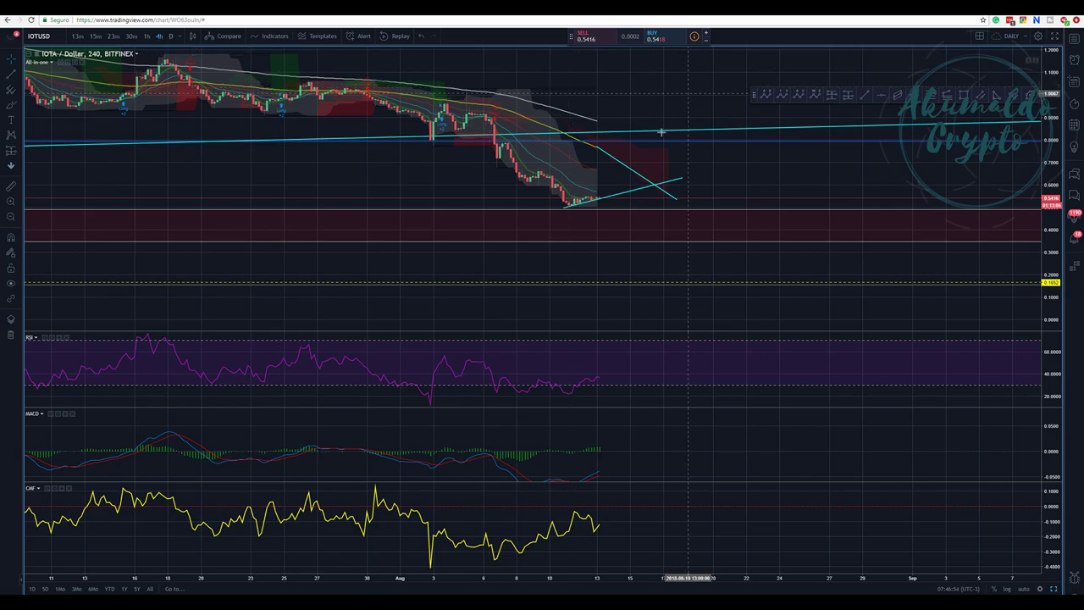
click(620, 163)
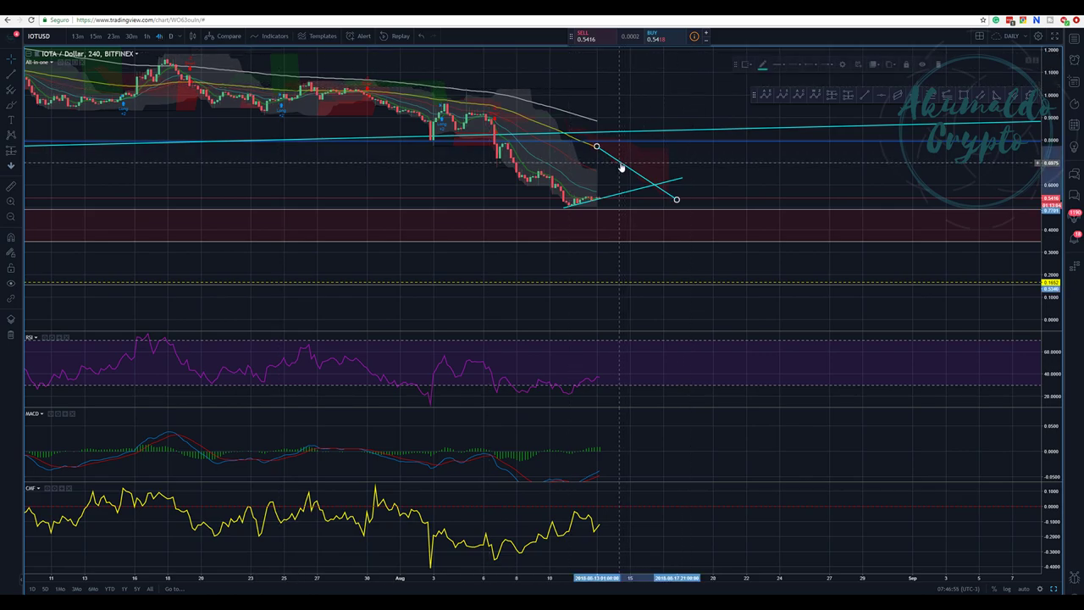
click(940, 67)
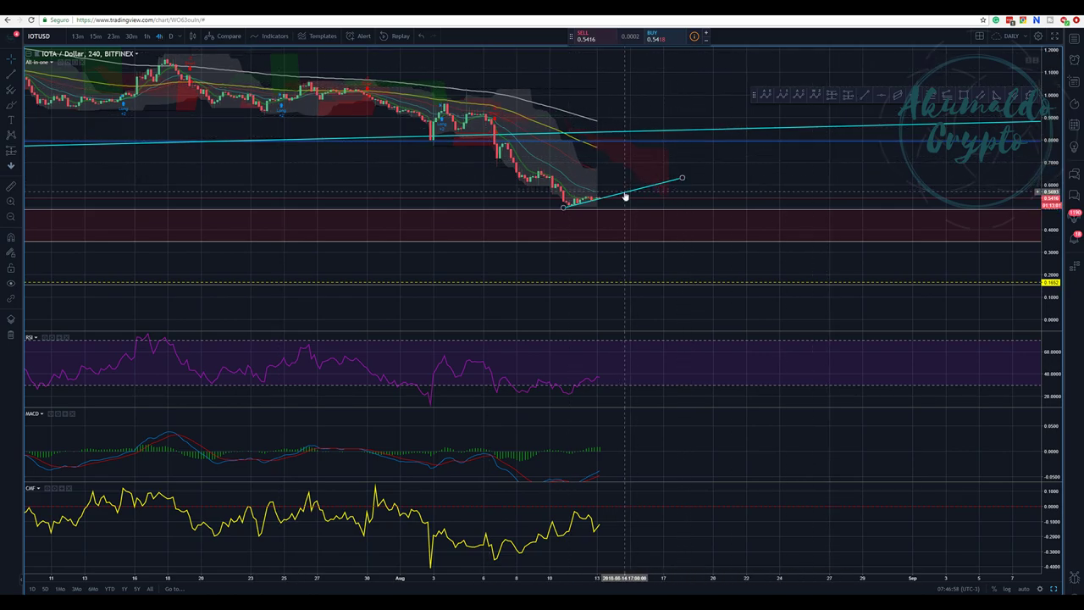
click(935, 68)
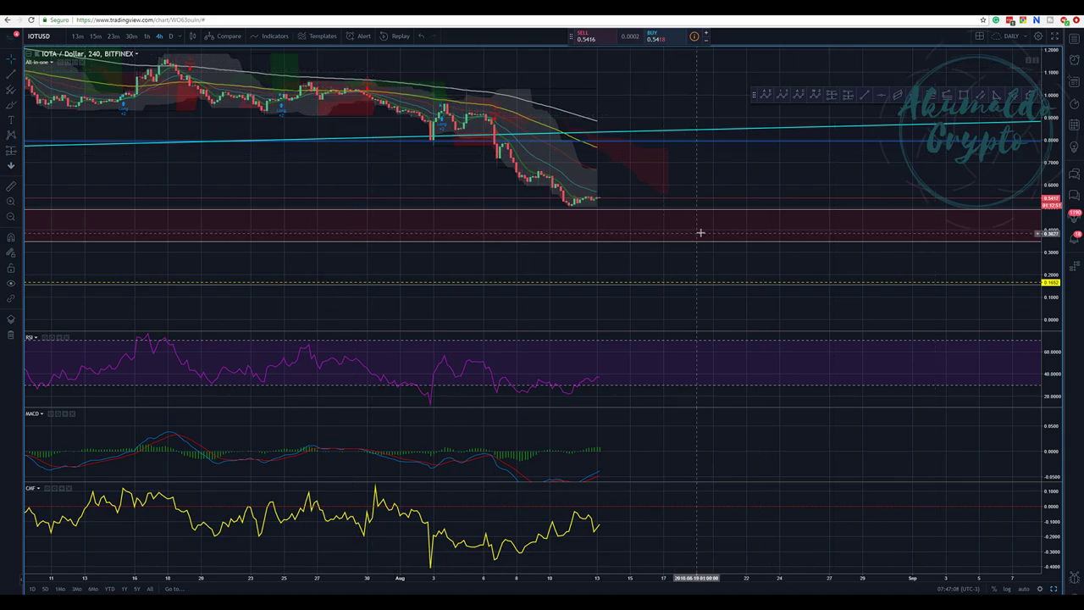
Examine the July and August candles against the EMAs, the projected cloud and the red support zone
drag(688, 141, 622, 139)
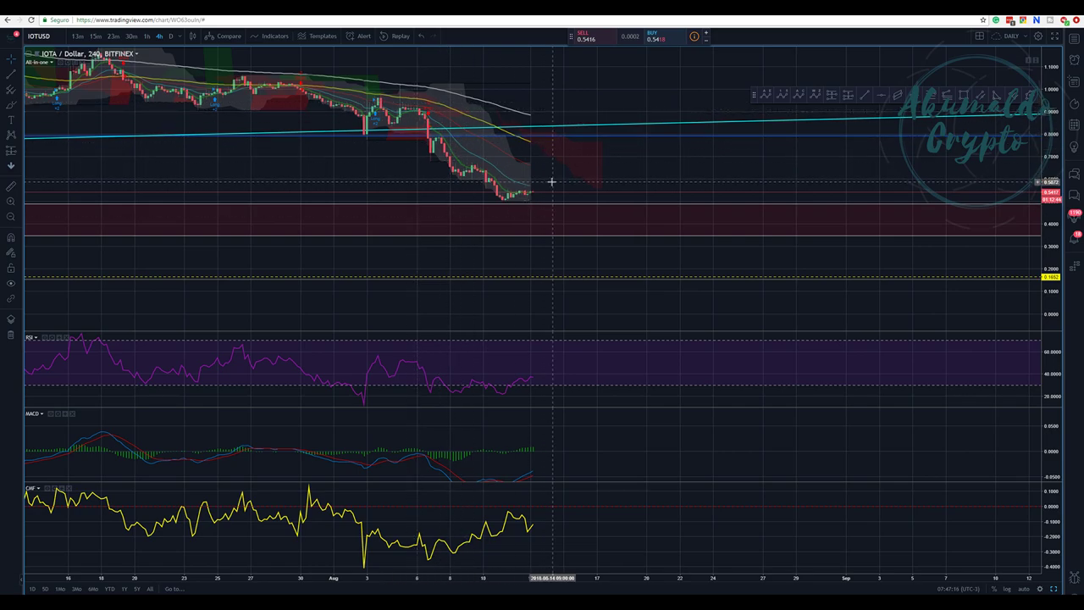
drag(366, 148, 372, 136)
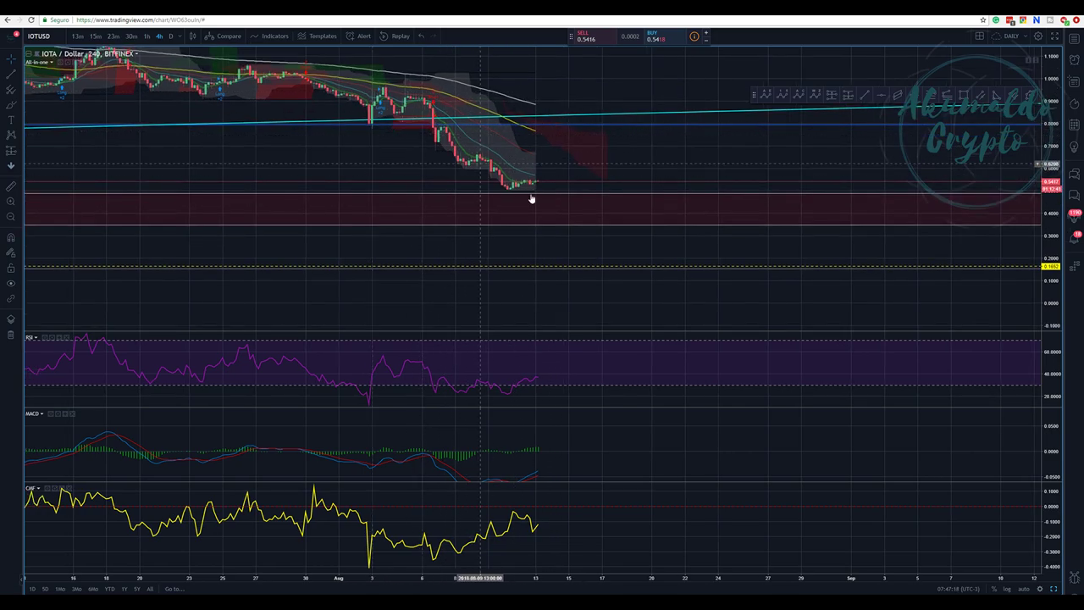
click(404, 127)
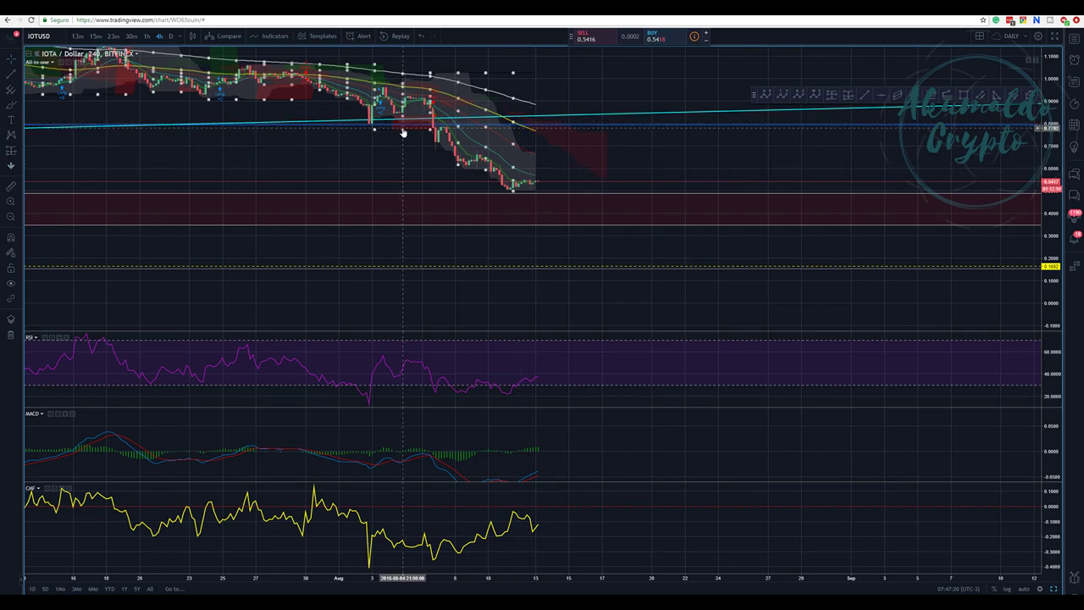
click(593, 90)
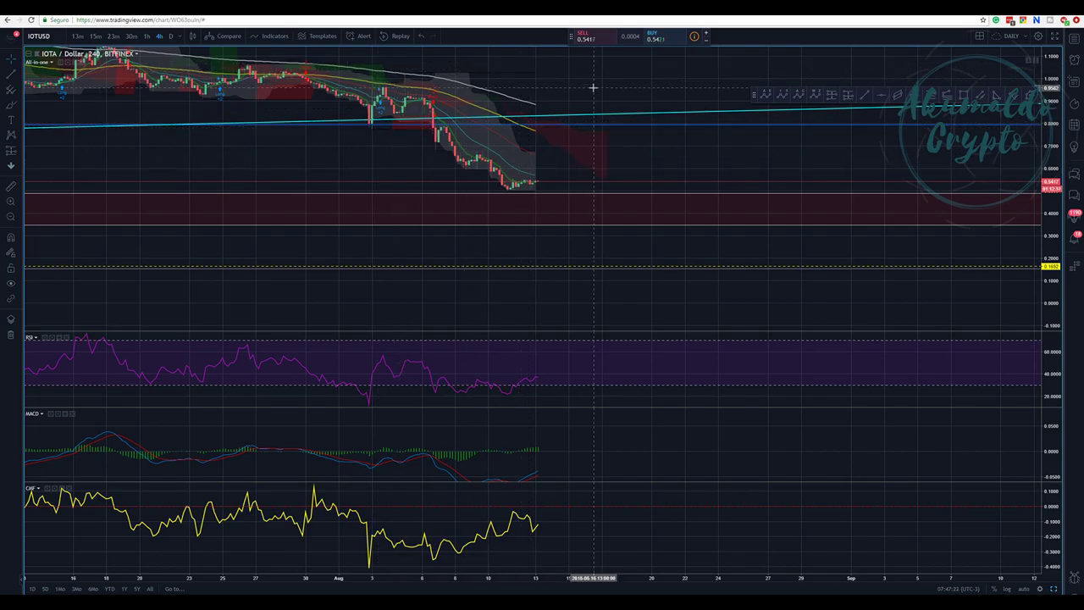
drag(690, 133, 636, 169)
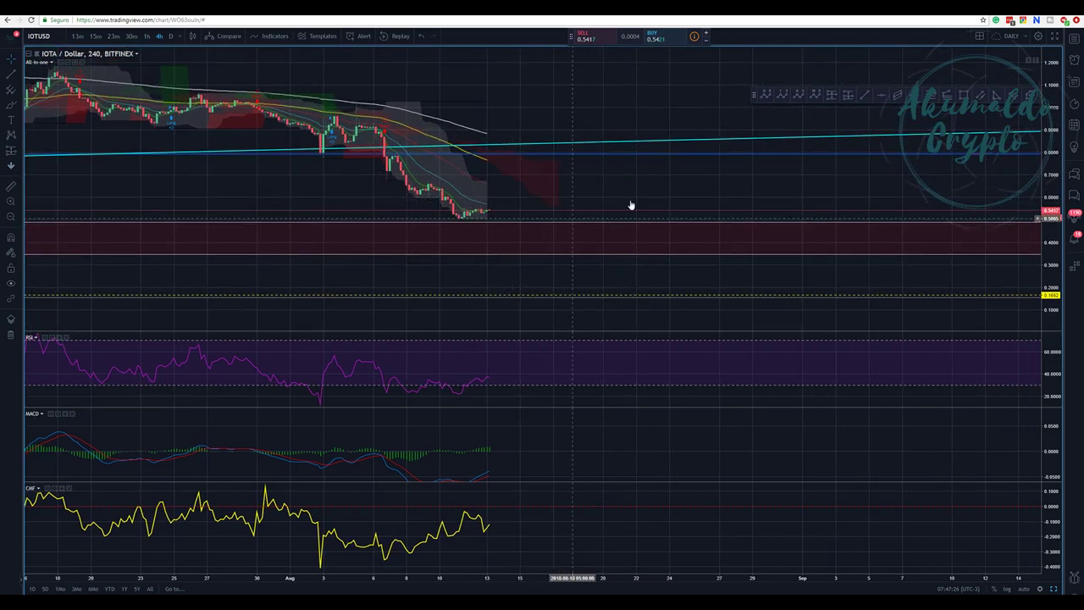
drag(622, 210, 672, 179)
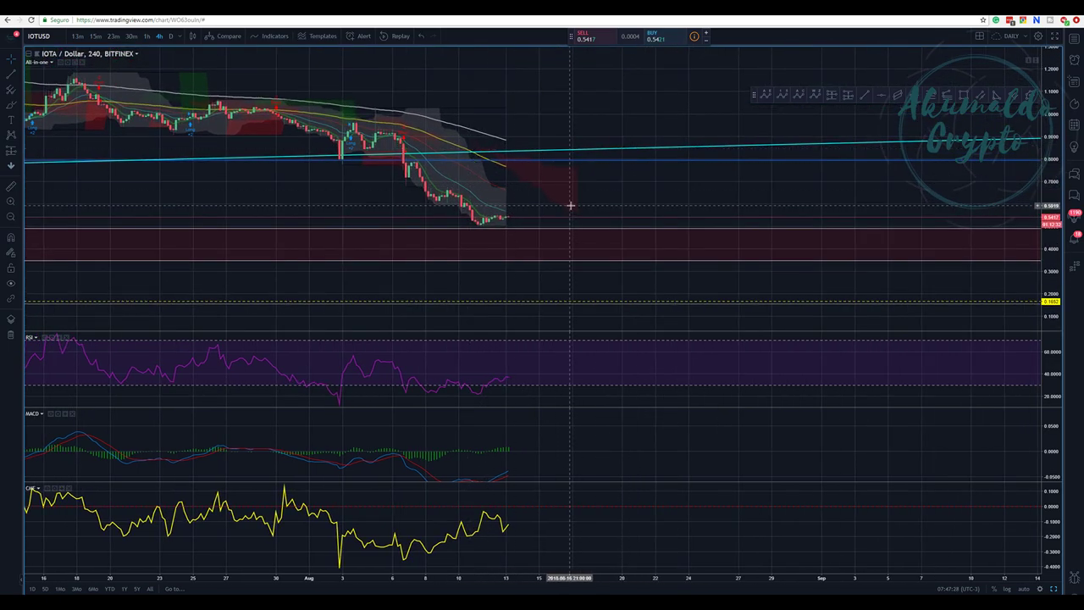
scroll(516, 161, down, 2)
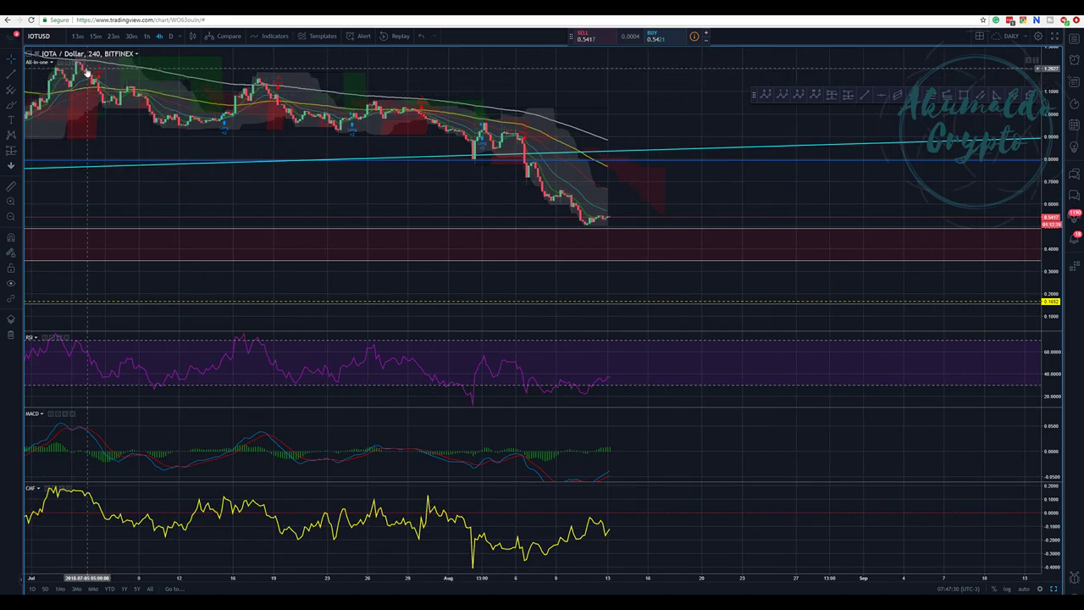
Review the All-in-one indicator's EMA lengths, DC period and strategy properties
click(71, 63)
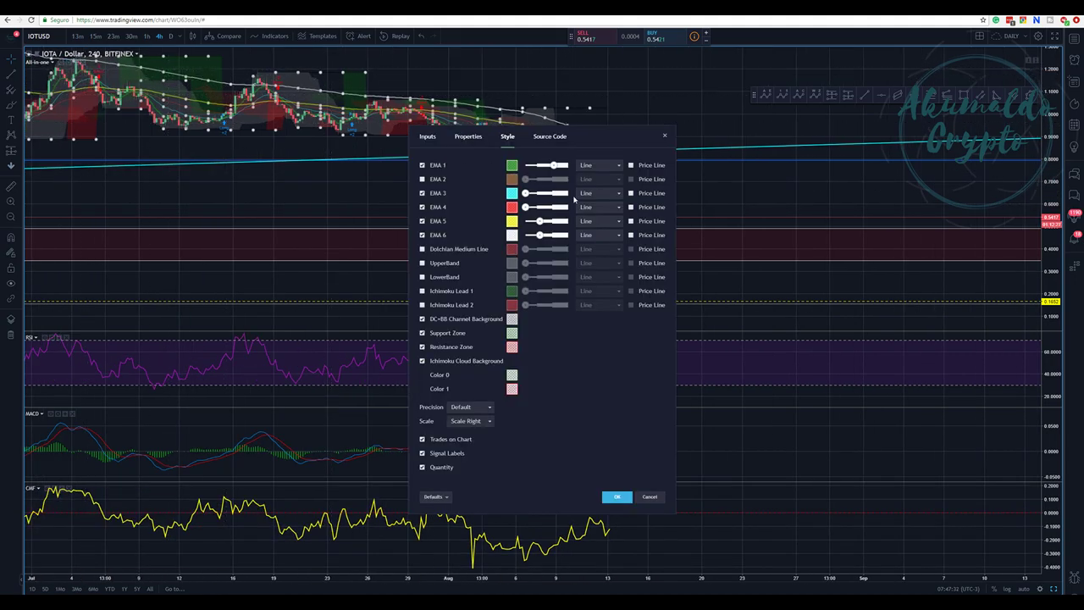
click(427, 137)
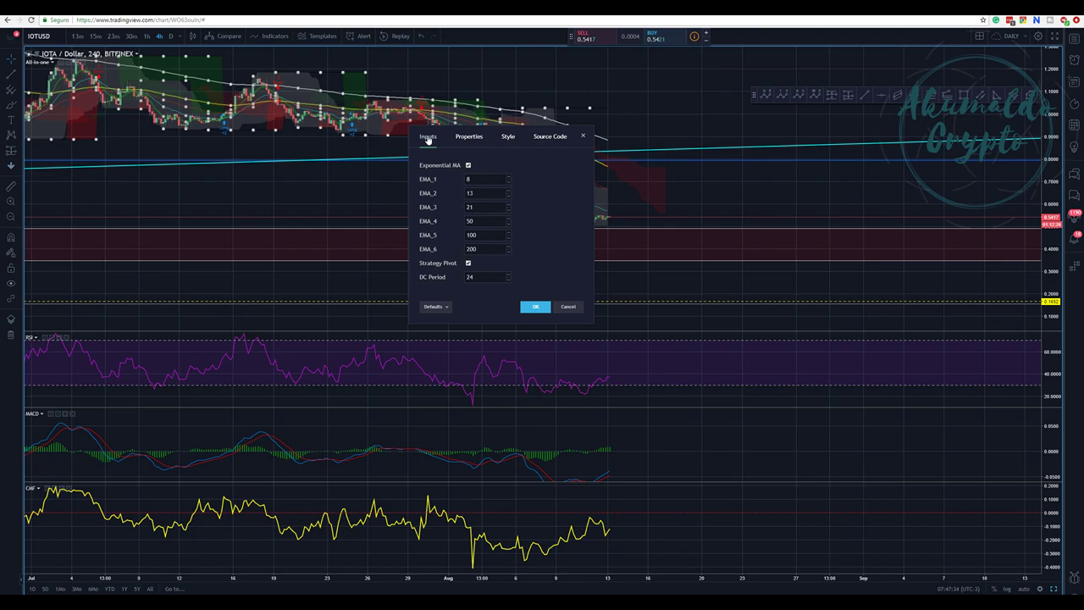
click(460, 140)
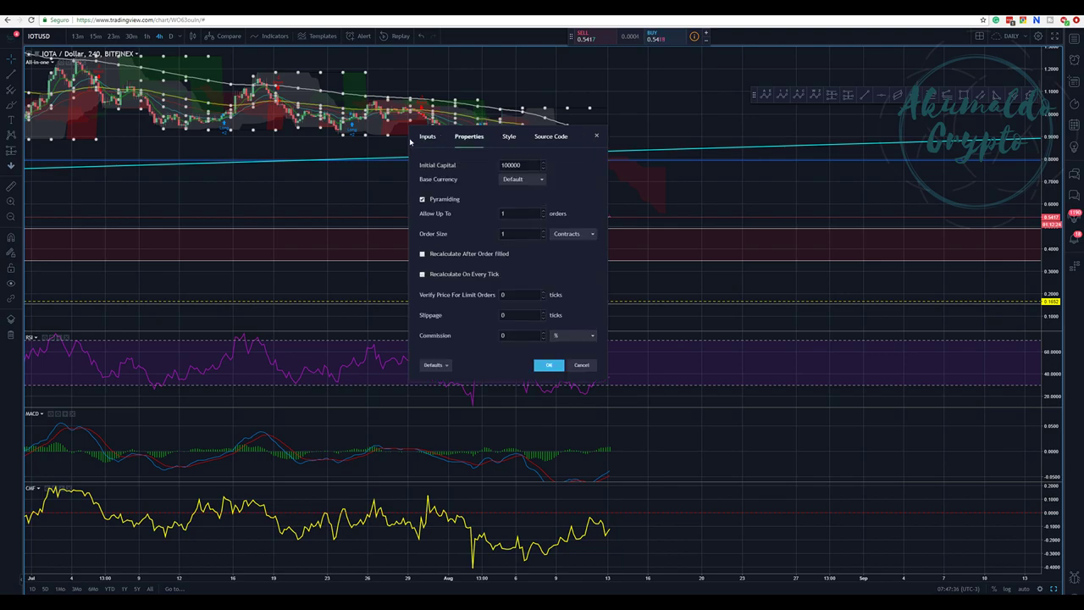
click(427, 138)
click(468, 140)
Show the indicator's Dolchian Medium Line on the chart and apply the style settings
click(510, 138)
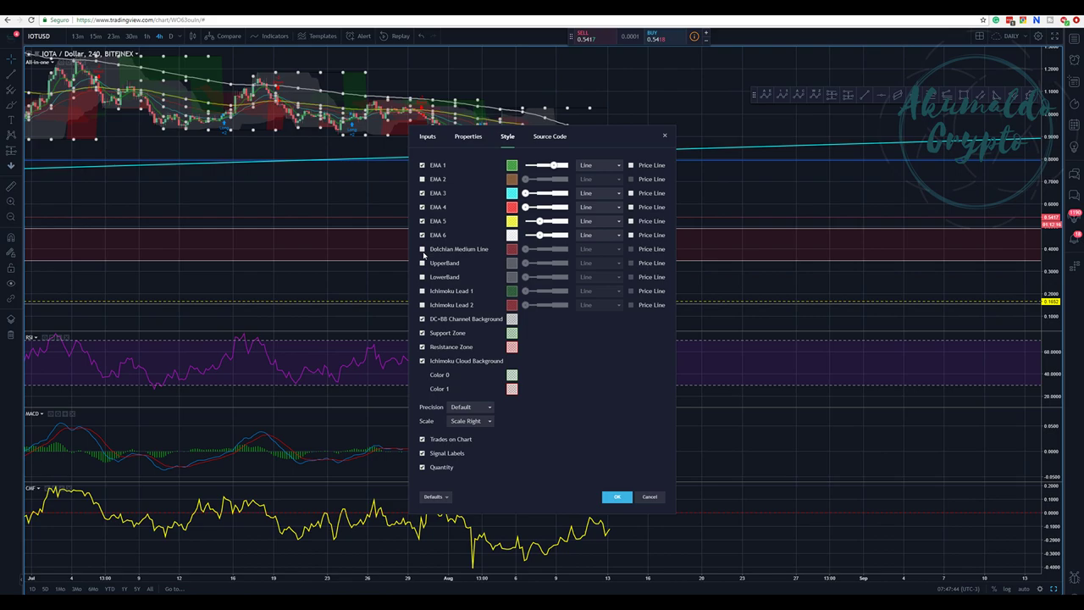
click(423, 249)
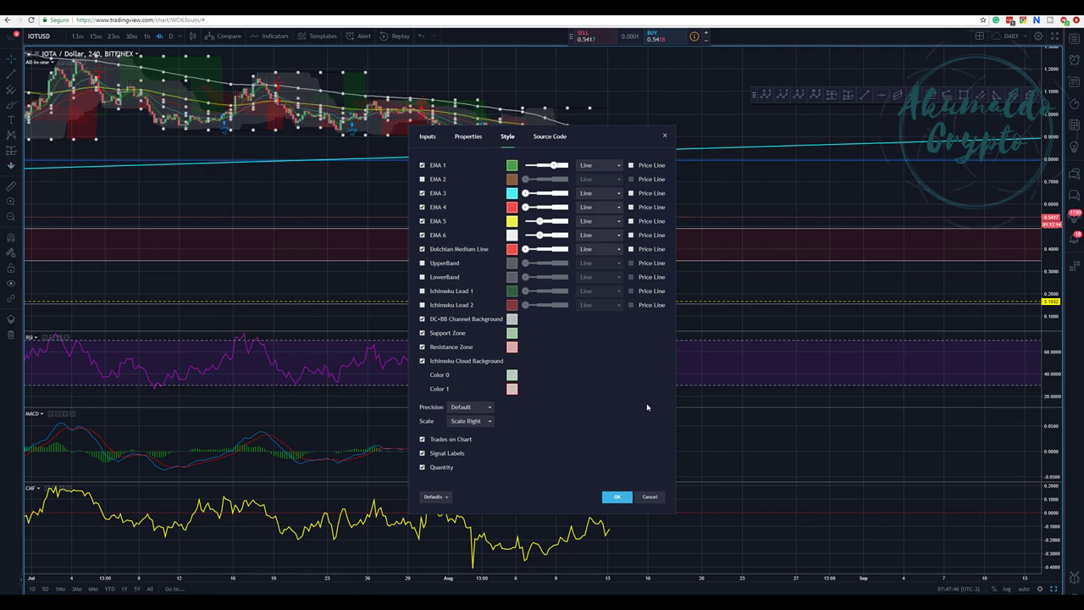
click(614, 496)
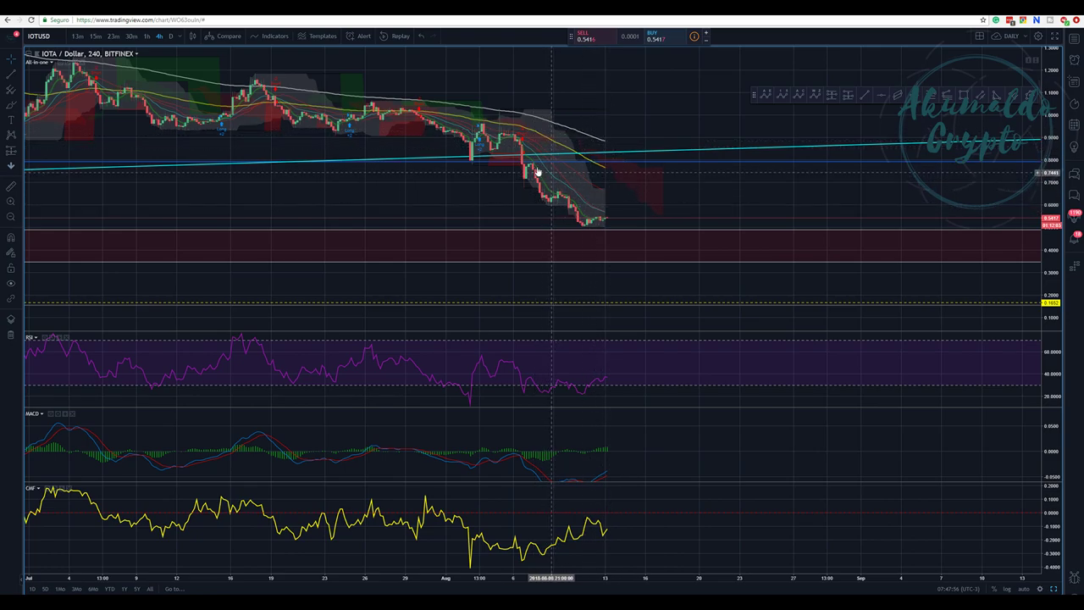
Recolour the All-in-one indicator's Dolchian Medium Line white, make it thicker, and apply the style settings
click(72, 66)
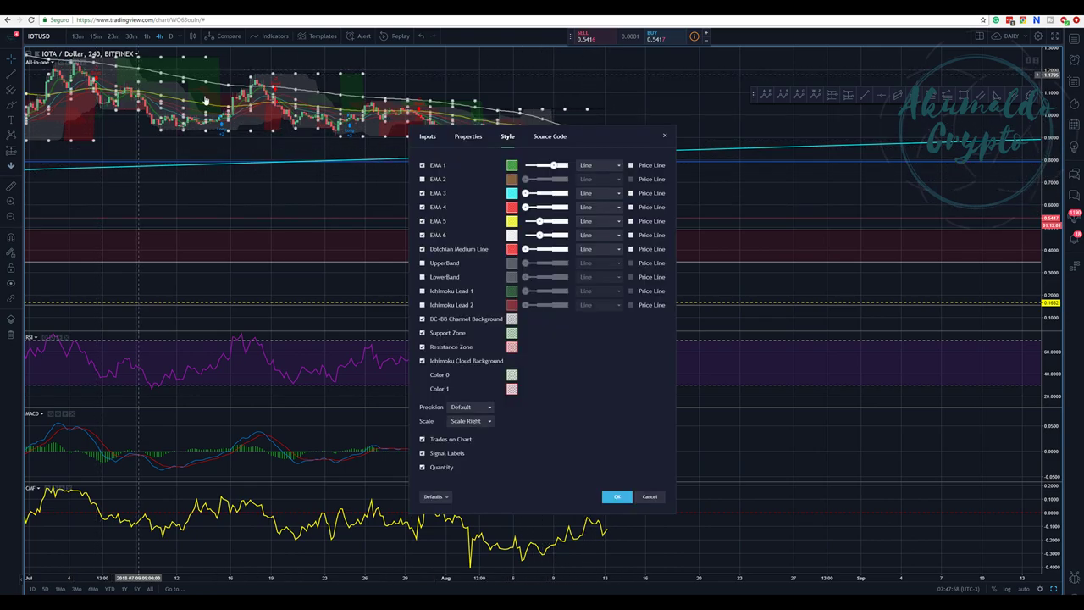
click(512, 250)
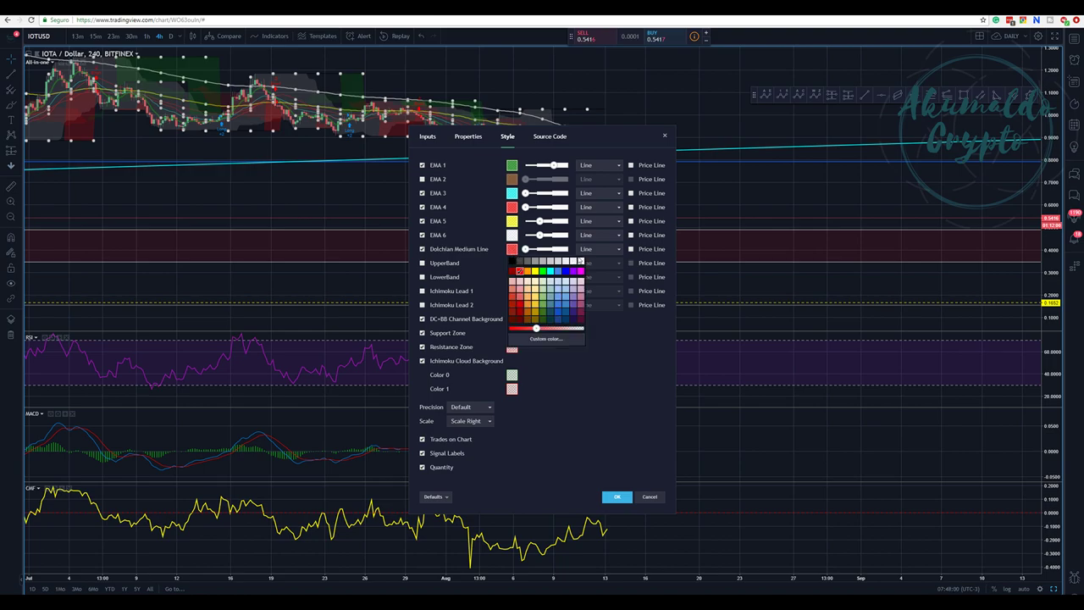
click(581, 261)
click(535, 249)
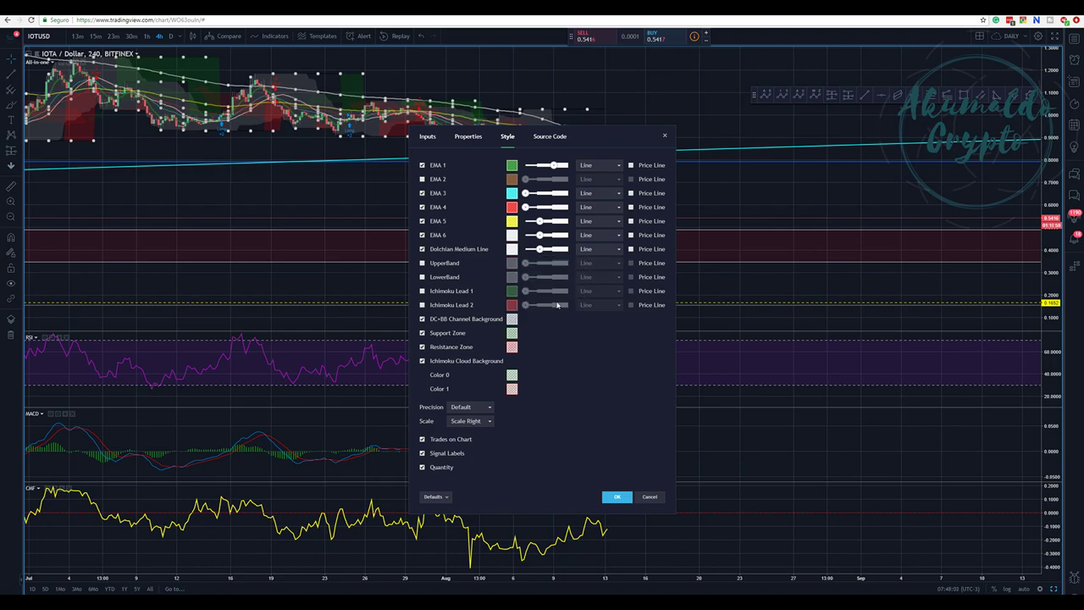
click(618, 497)
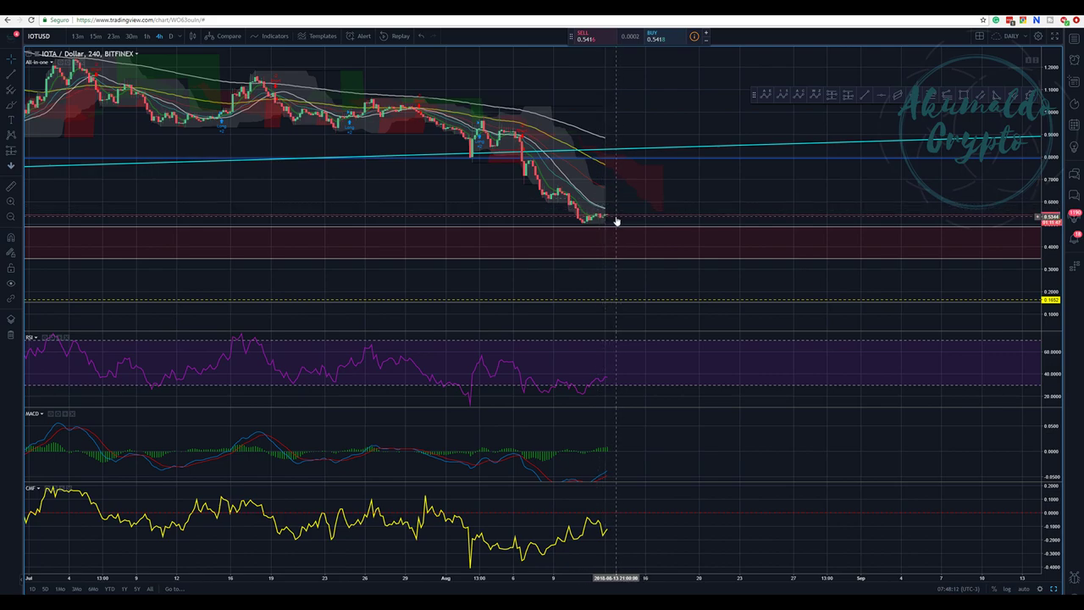
Examine the June to August candles against the white Dolchian Medium Line on the 4-hour chart
drag(626, 208, 598, 209)
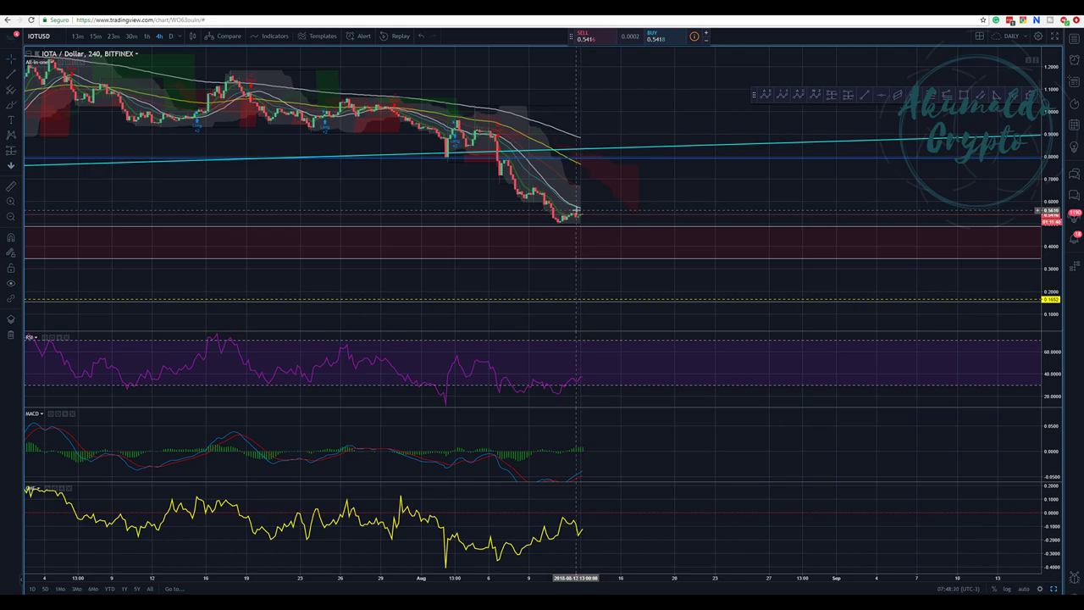
scroll(655, 130, down, 3)
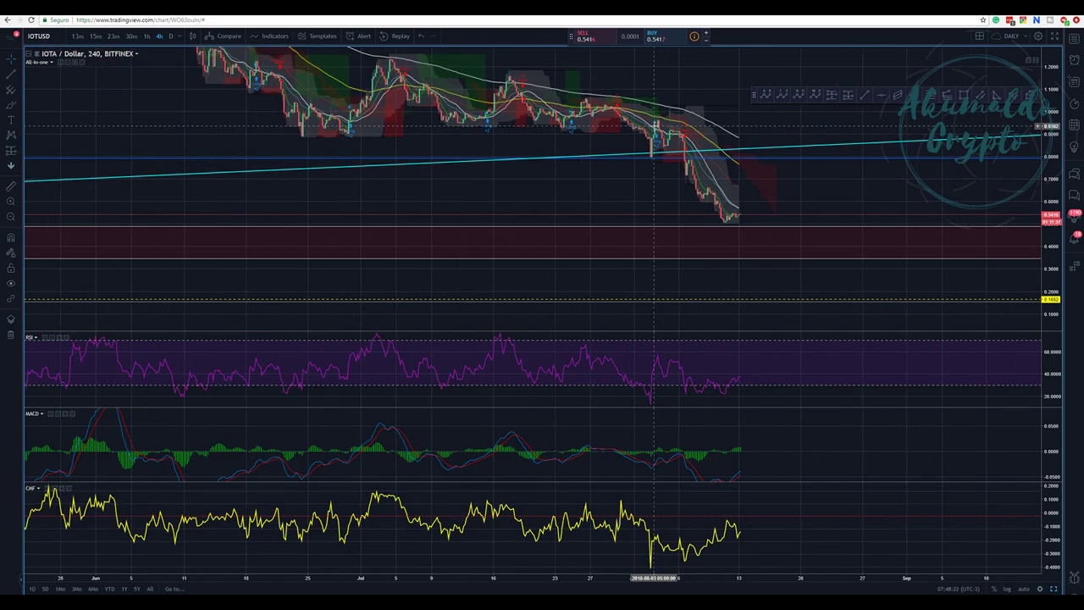
scroll(656, 191, up, 3)
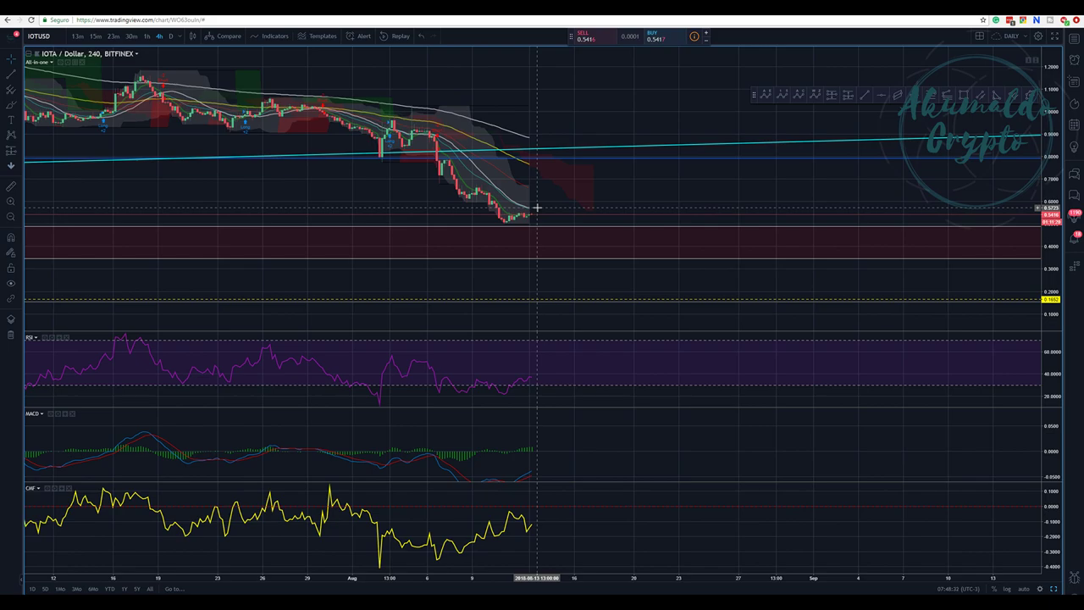
scroll(566, 129, down, 2)
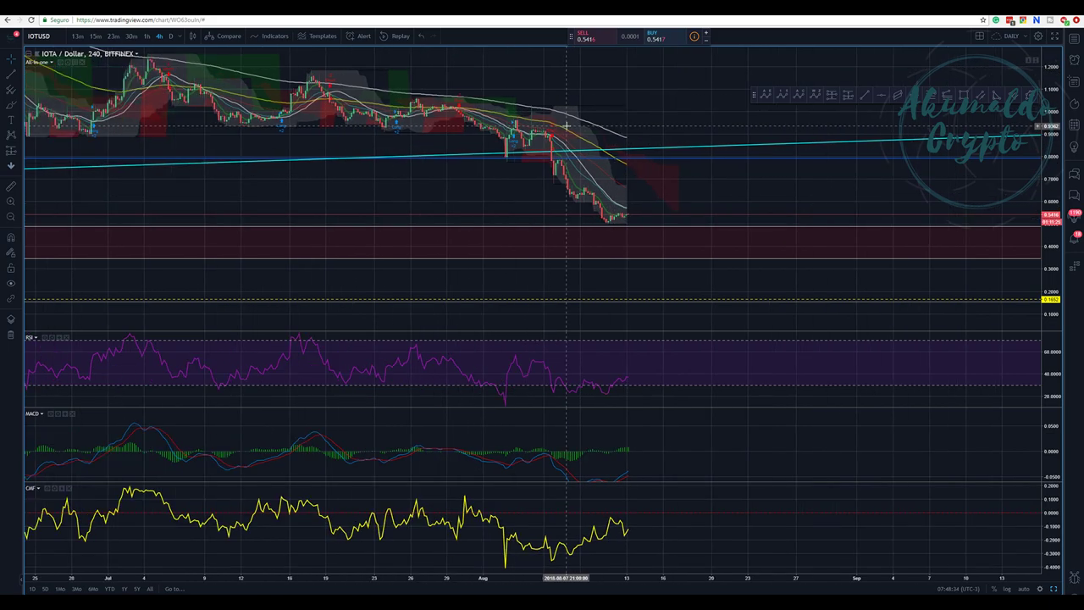
scroll(416, 111, up, 2)
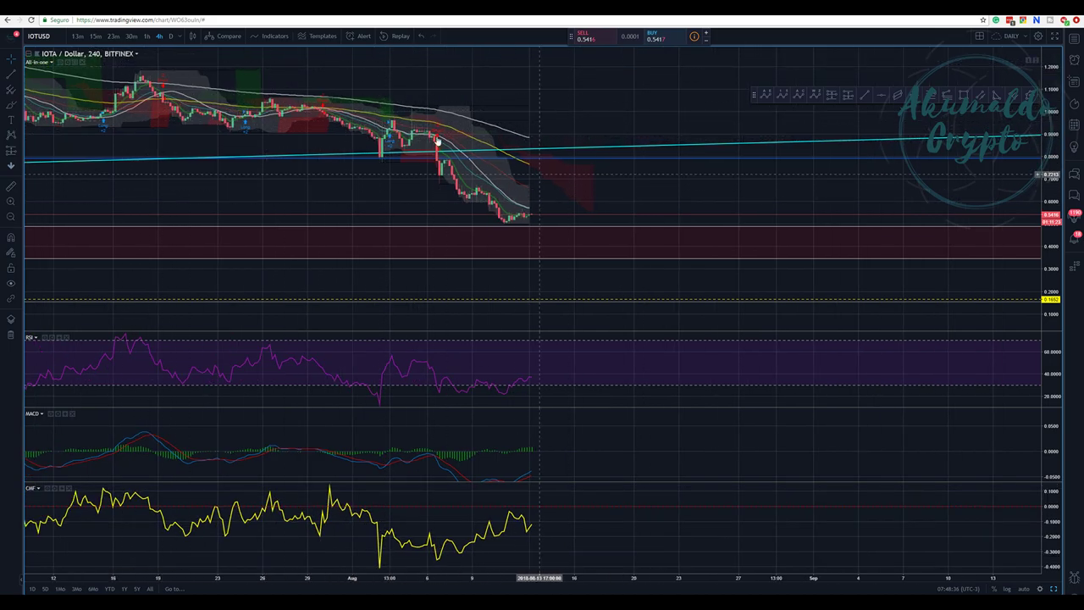
Switch the chart to the 1-hour interval and examine the early-August candles against the indicator's lines and trade signals
click(149, 36)
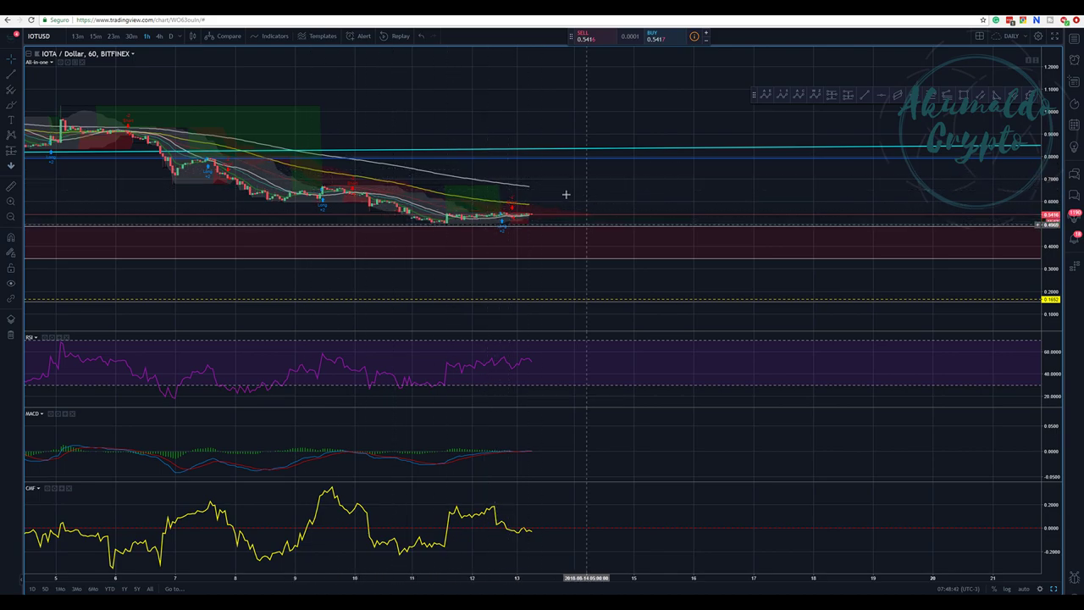
scroll(475, 169, down, 2)
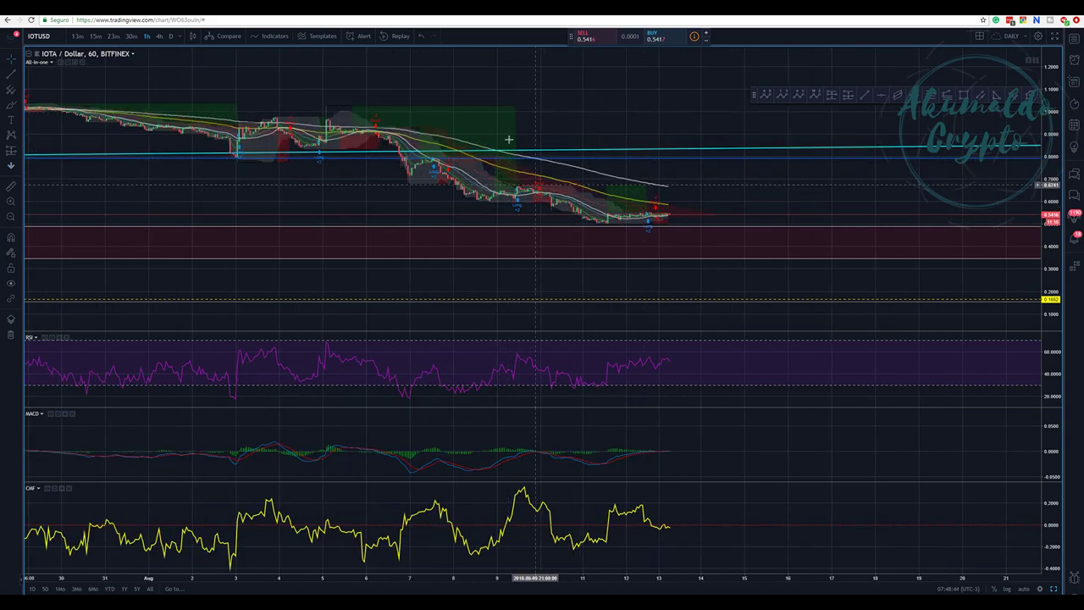
drag(627, 104, 513, 85)
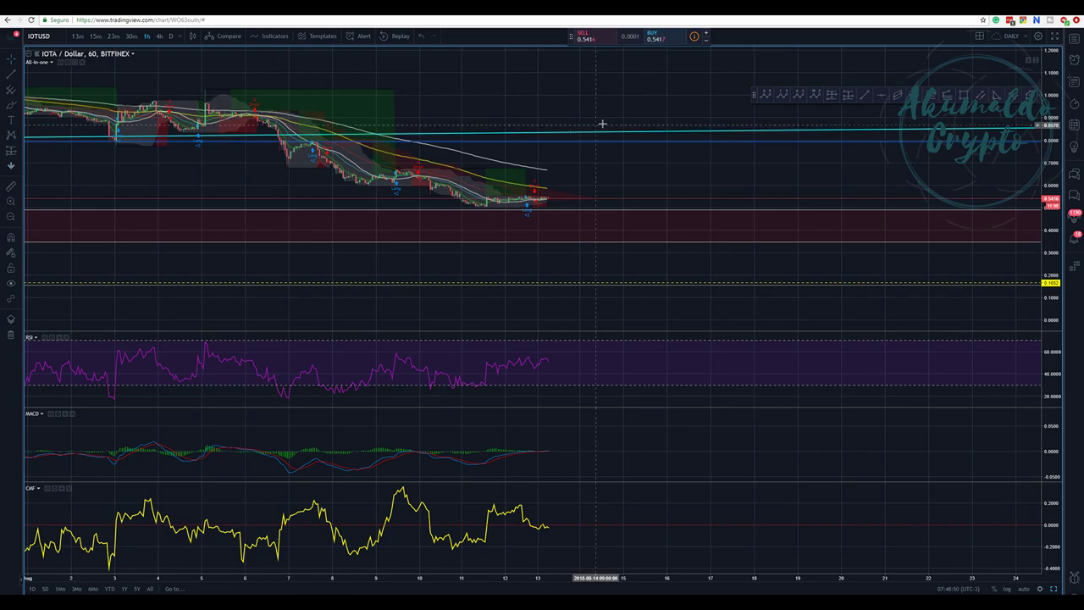
Return the chart to the 4-hour interval and examine the latest candles against the medium line, EMAs, projected cloud and red support zone
click(159, 36)
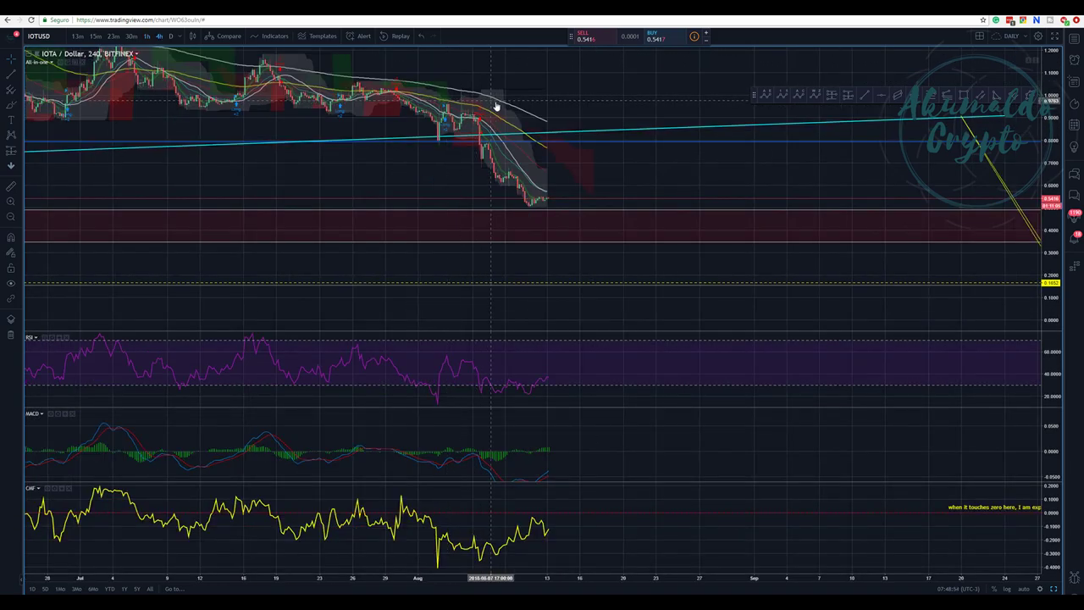
drag(536, 124, 518, 128)
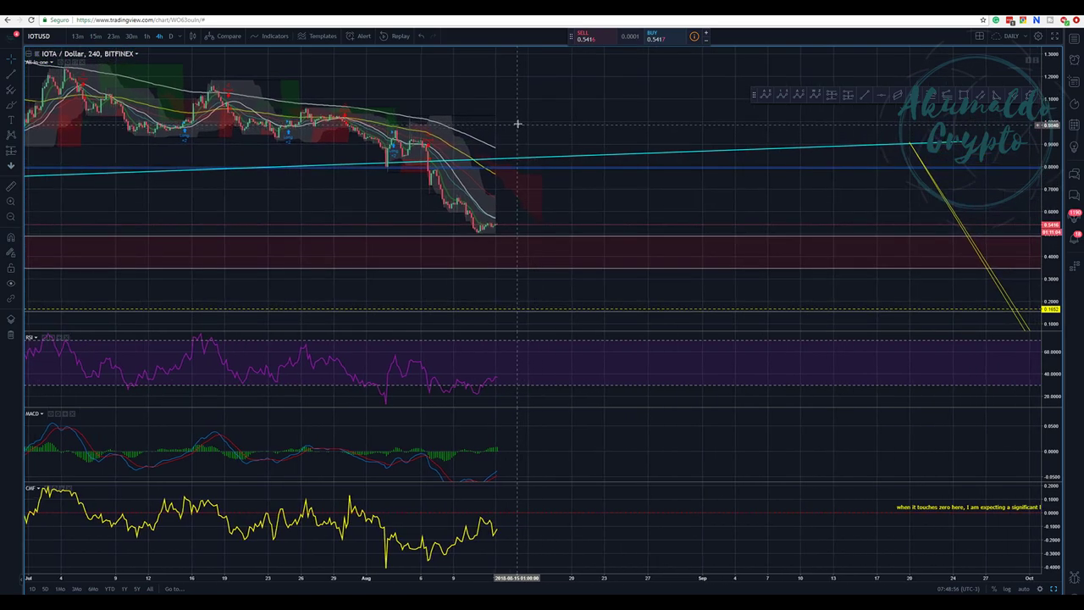
scroll(517, 123, up, 3)
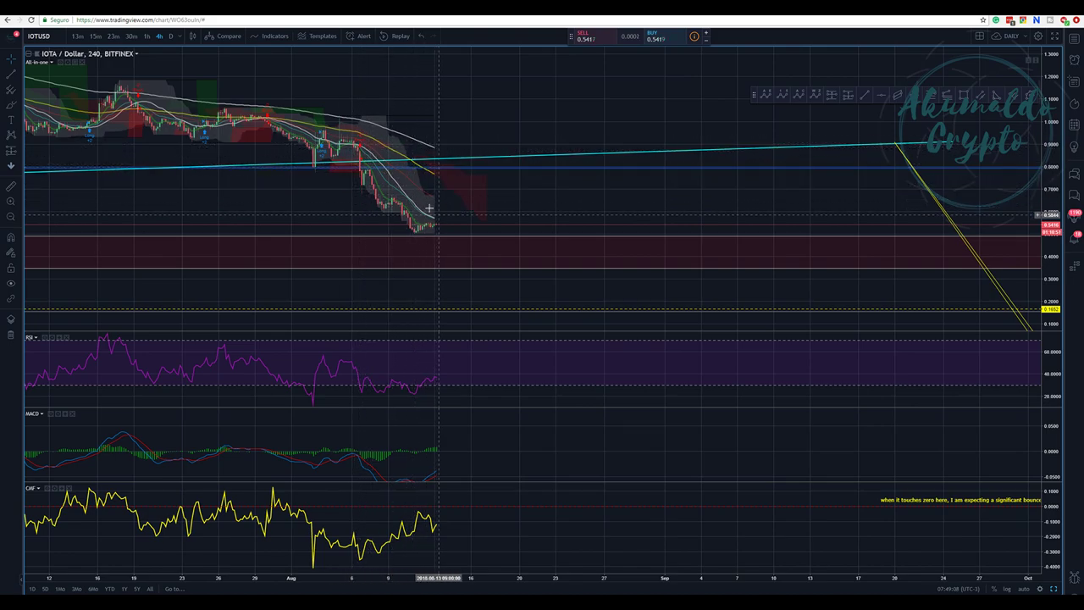
drag(507, 106, 500, 81)
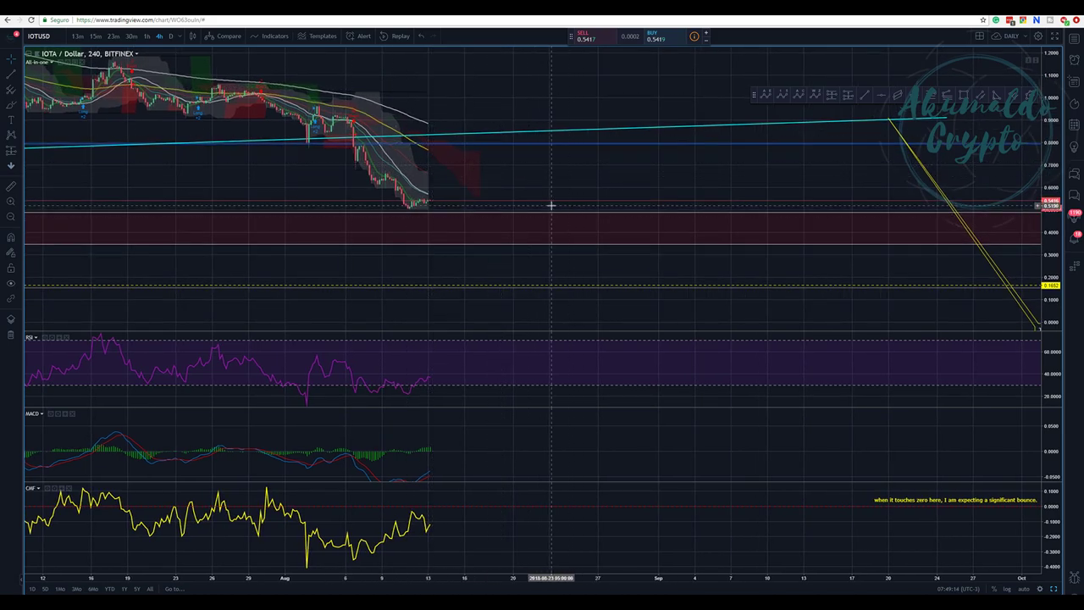
drag(547, 182, 548, 157)
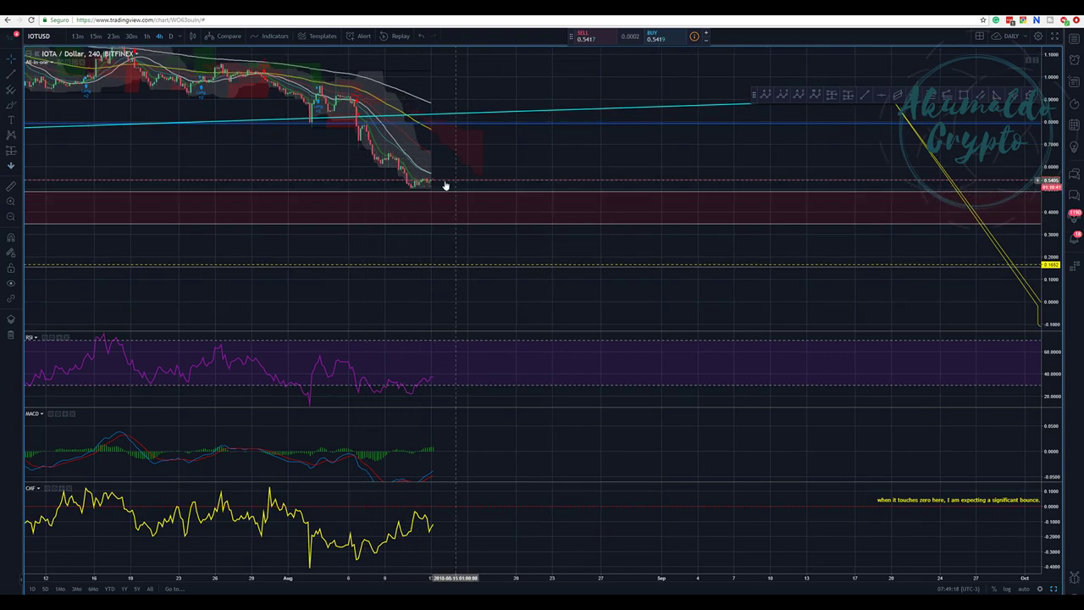
drag(500, 80, 540, 117)
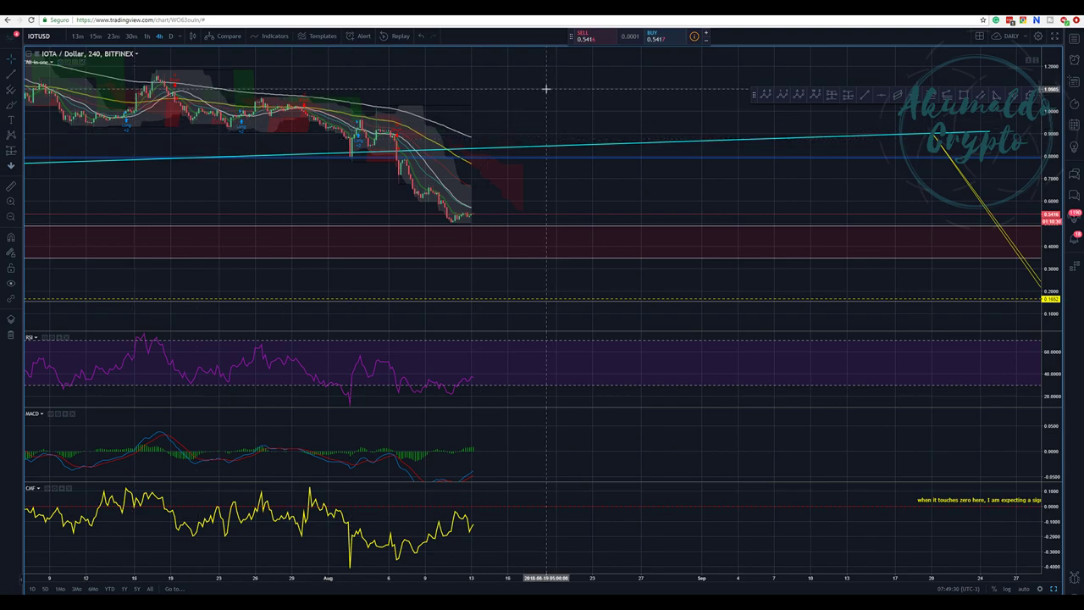
scroll(531, 94, down, 2)
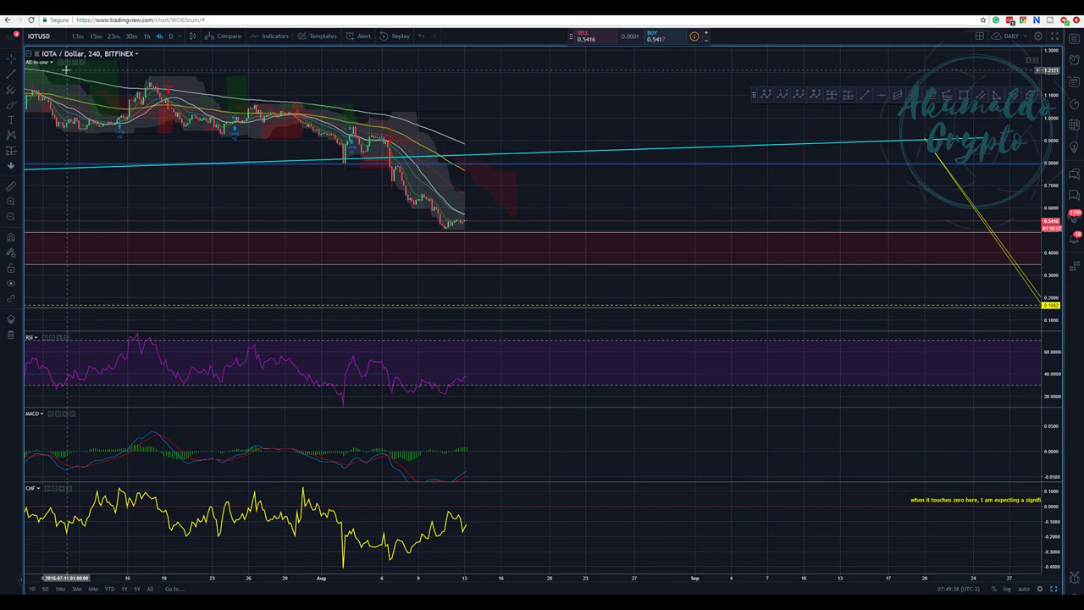
drag(398, 99, 359, 84)
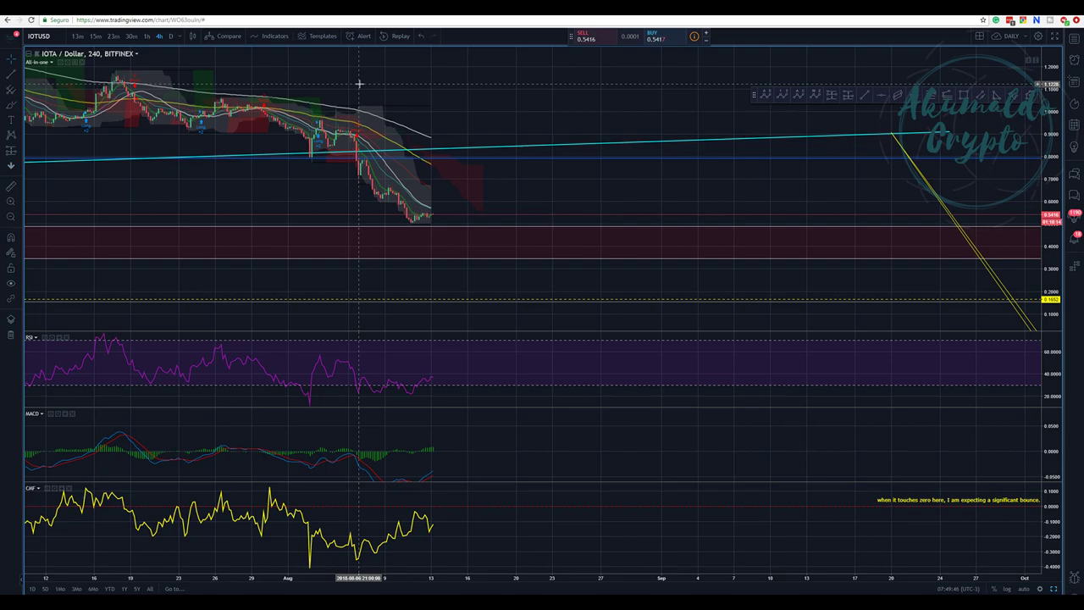
scroll(359, 84, down, 1)
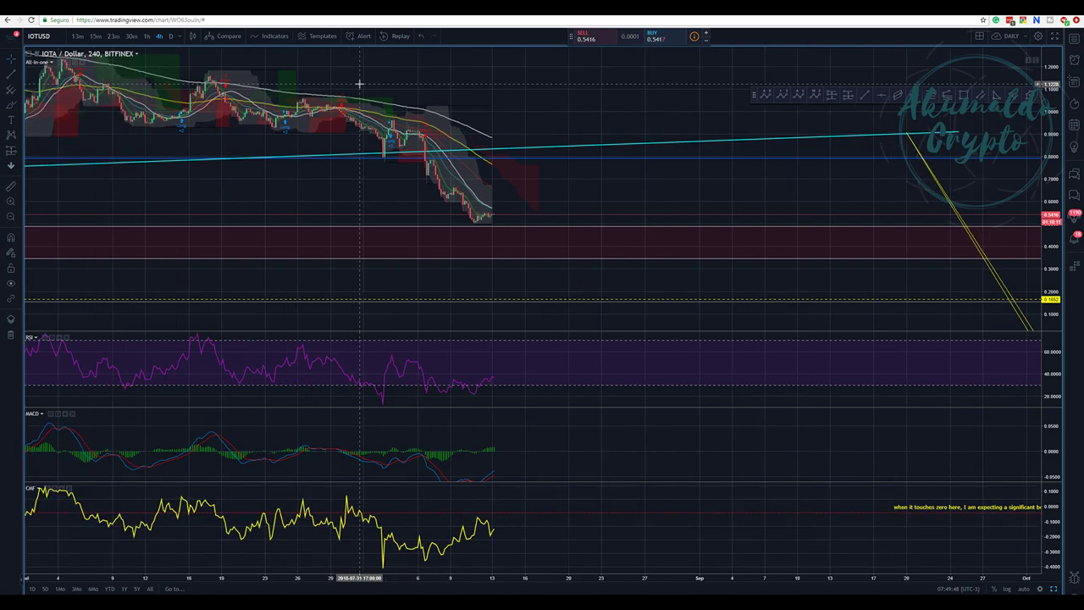